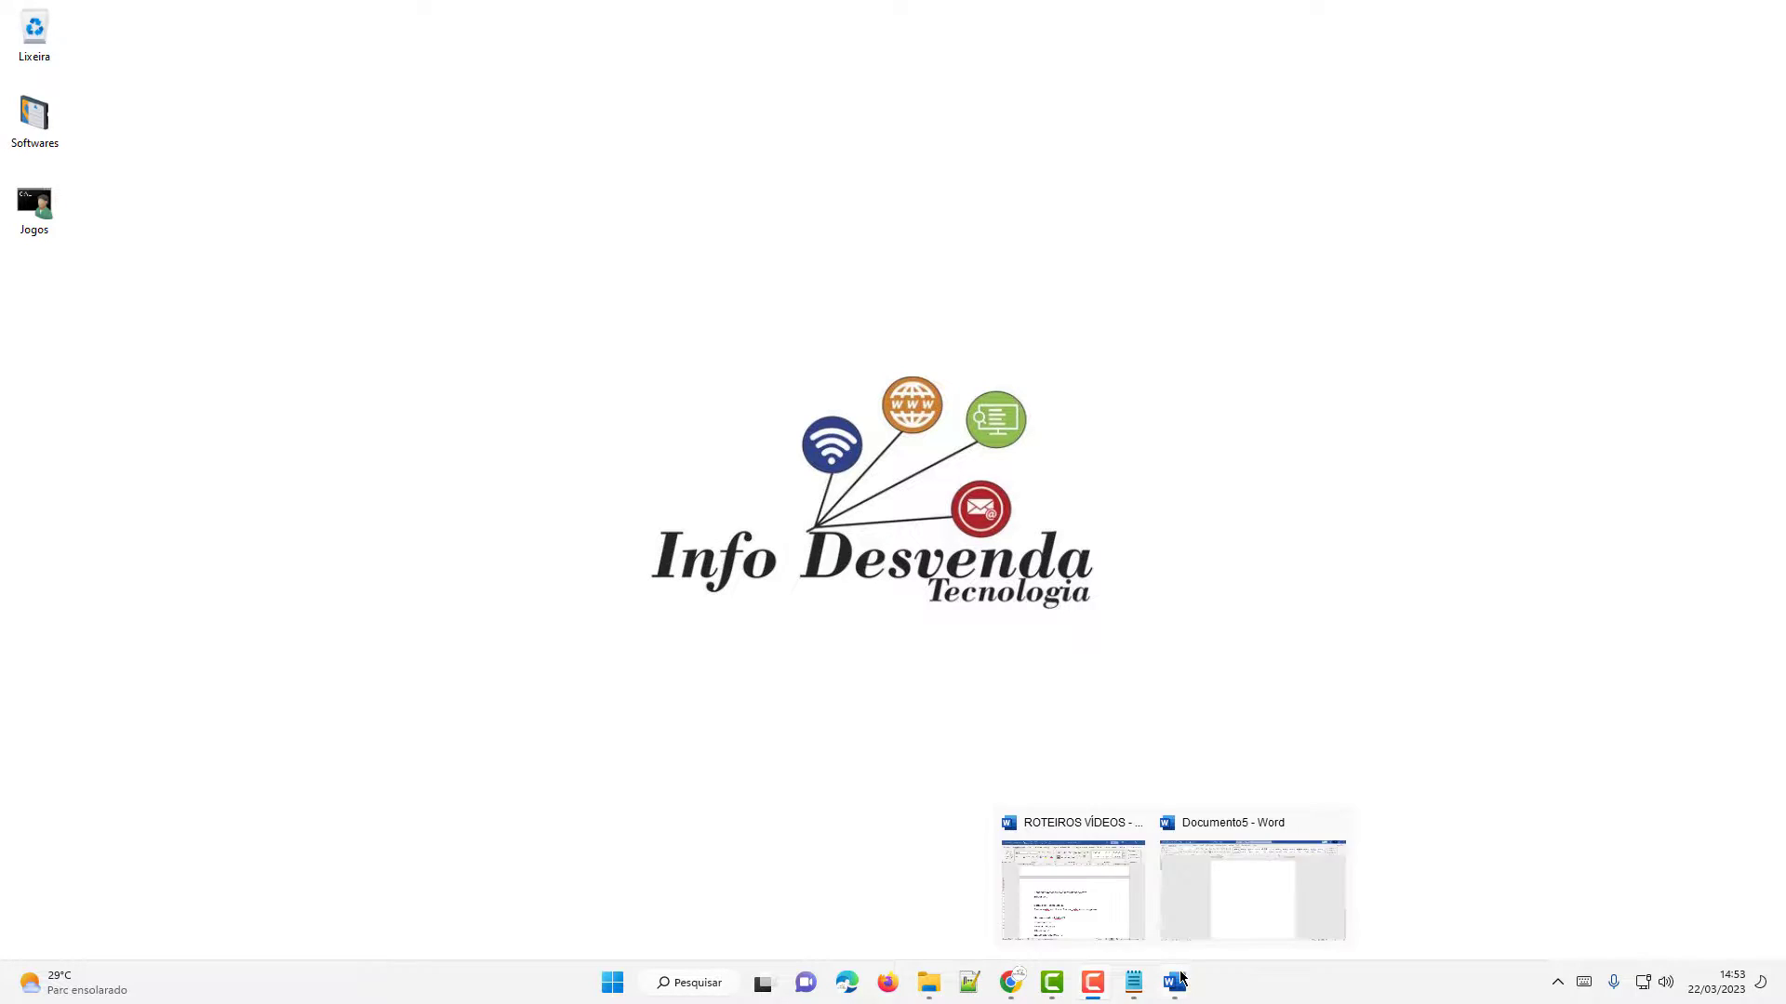
Bring up the empty Documento5 window from the Word taskbar icon
left_click(1251, 891)
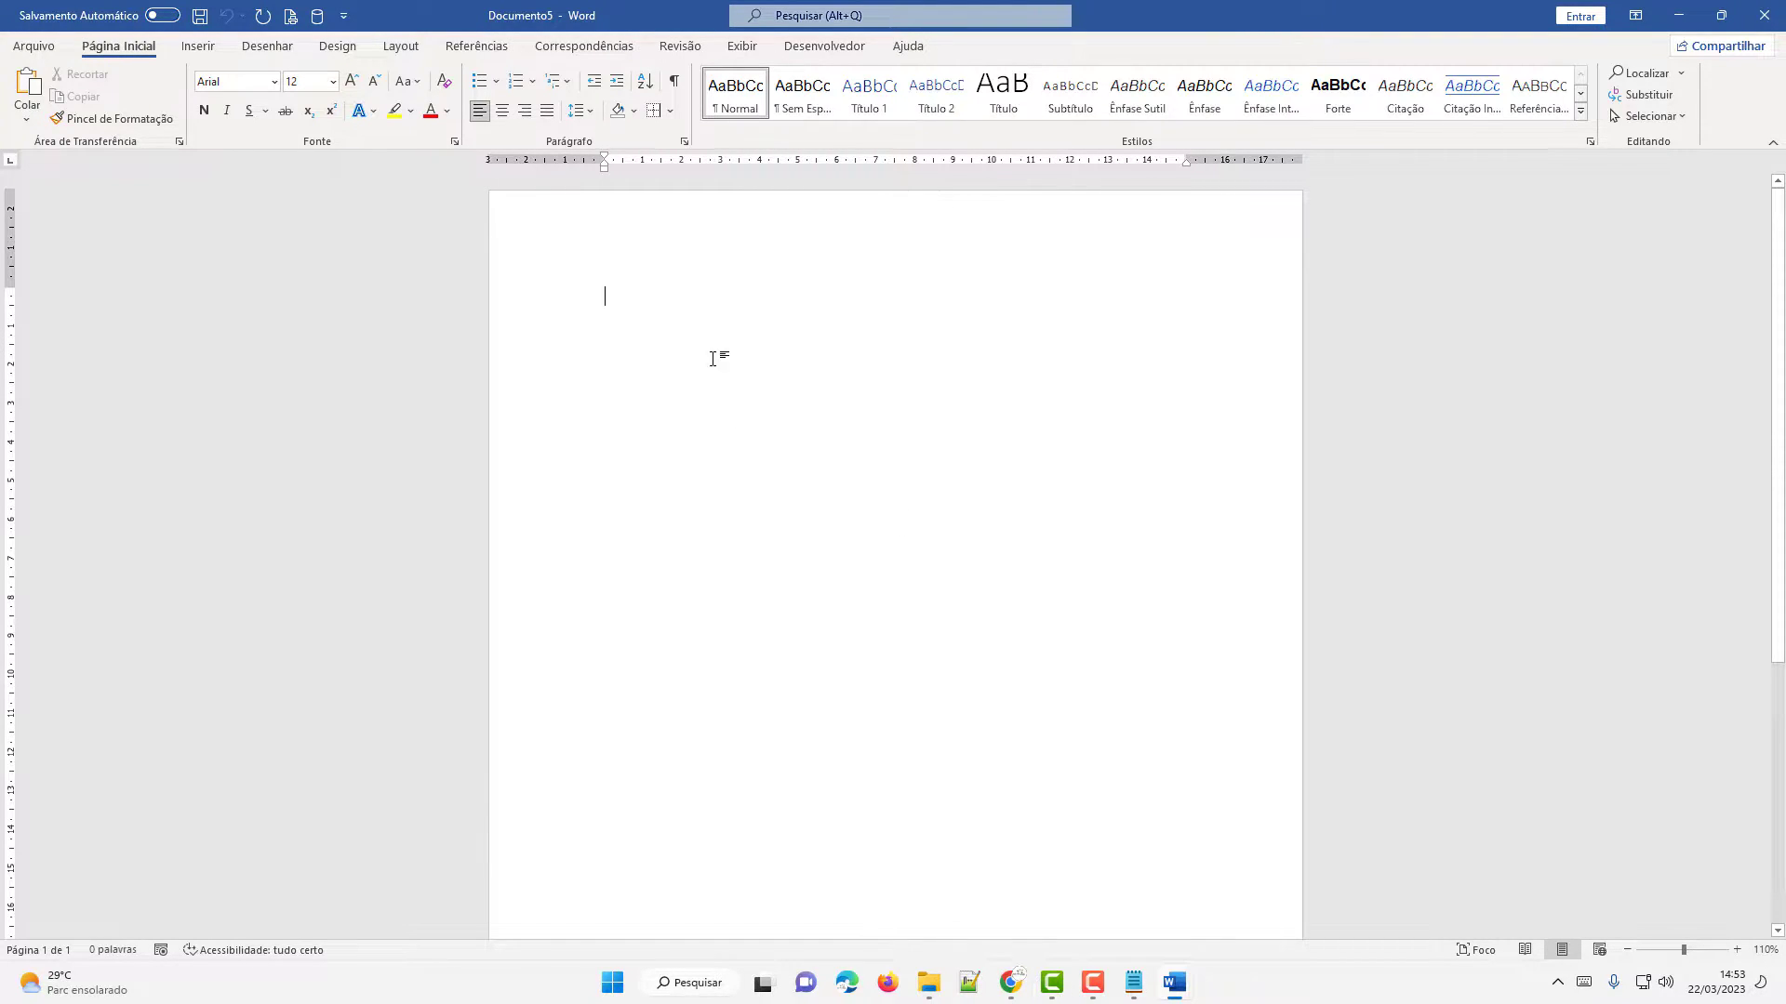
In Custom Margins, set top and bottom to 1,5 cm and left and right to 0,1 cm
left_click(401, 45)
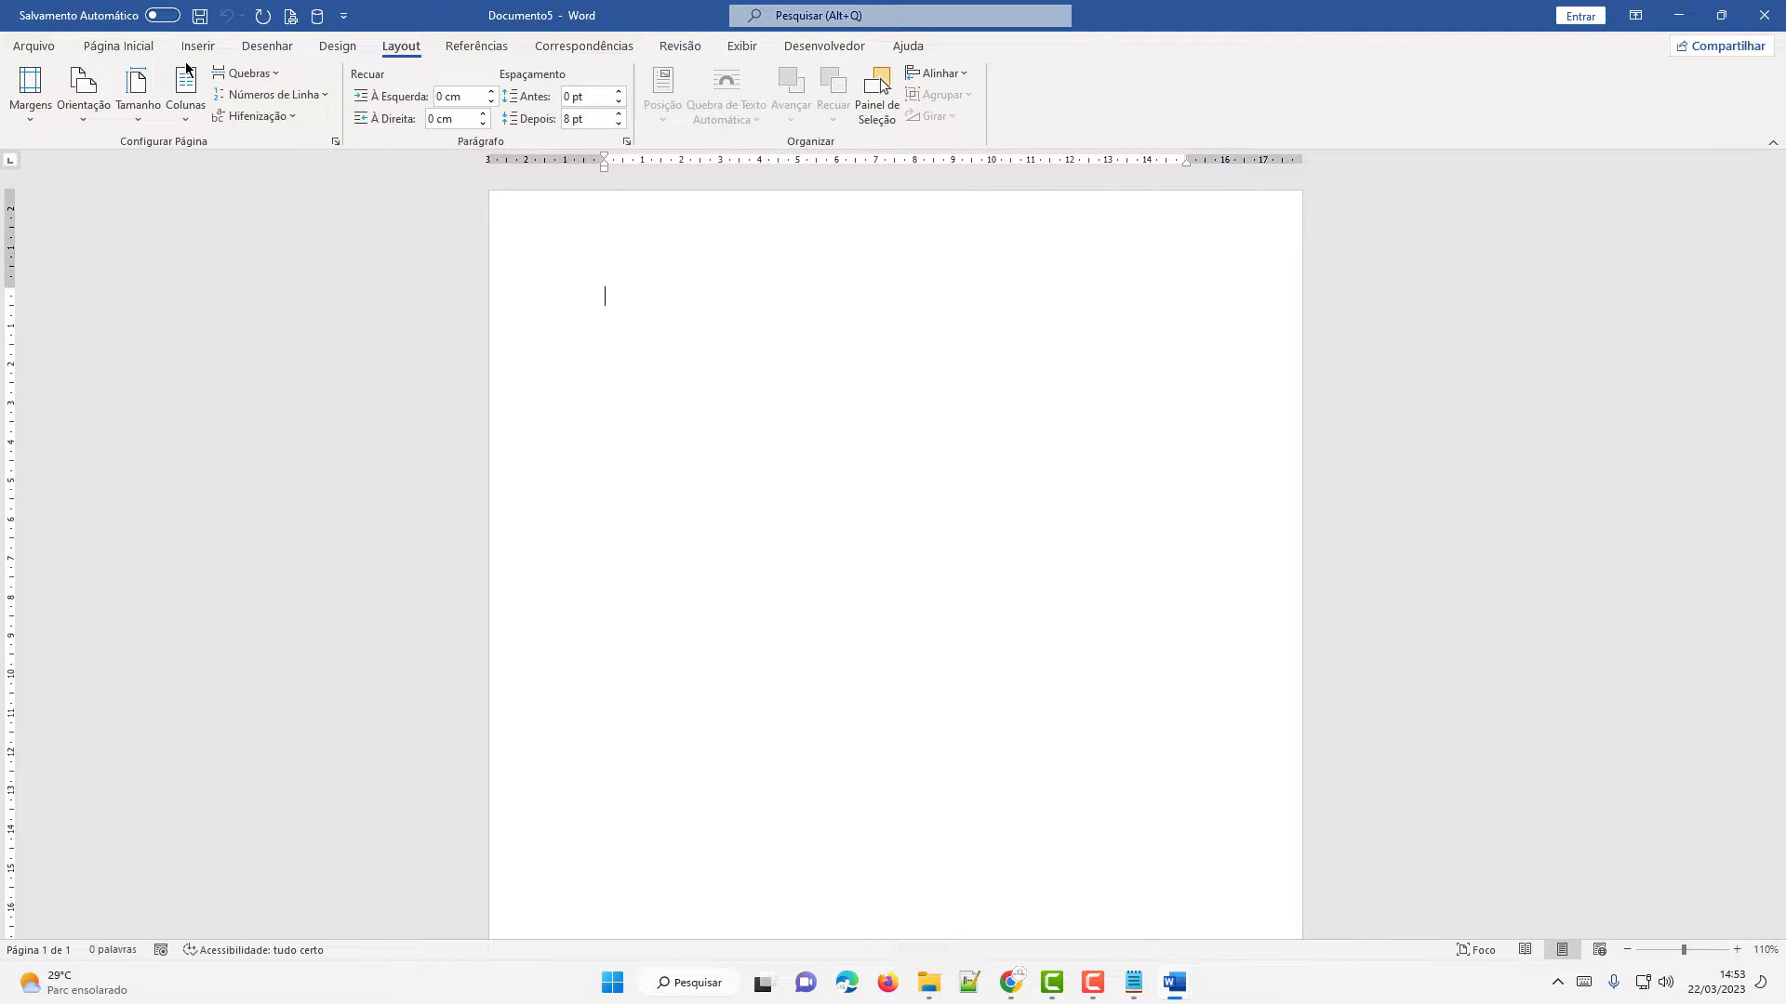
left_click(31, 103)
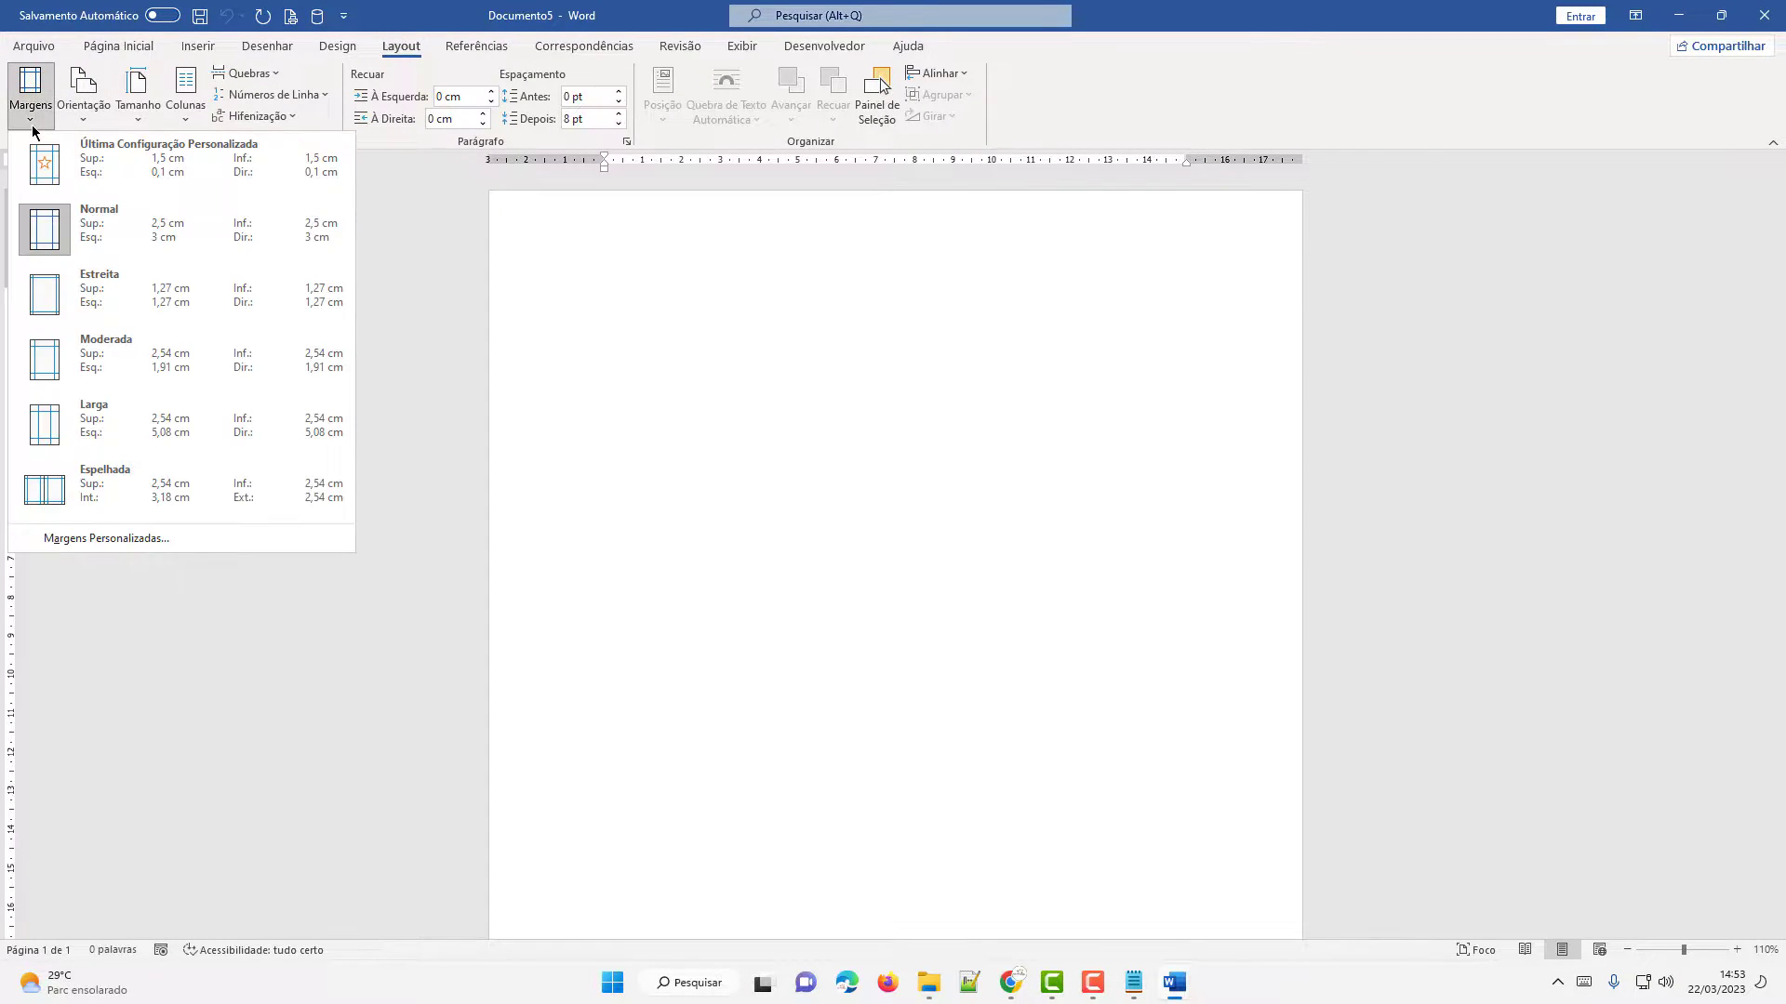
left_click(107, 539)
type("0,1")
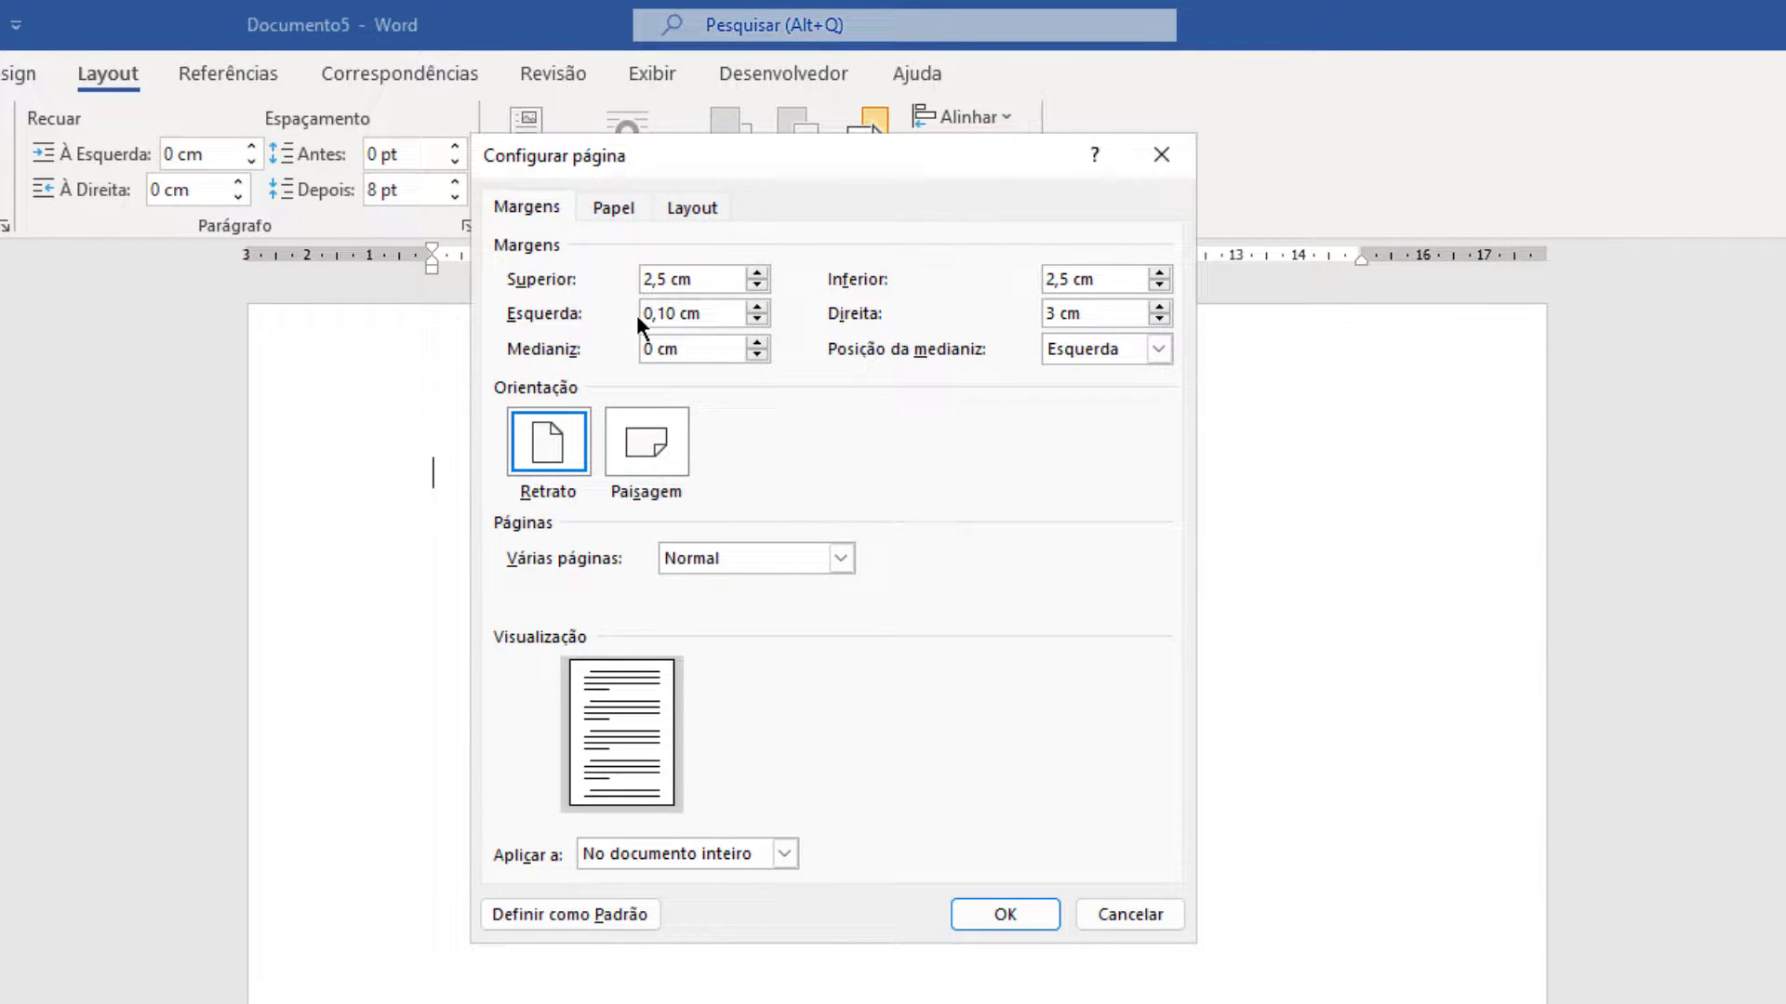
left_click_drag(1056, 313, 1019, 310)
type("0,10")
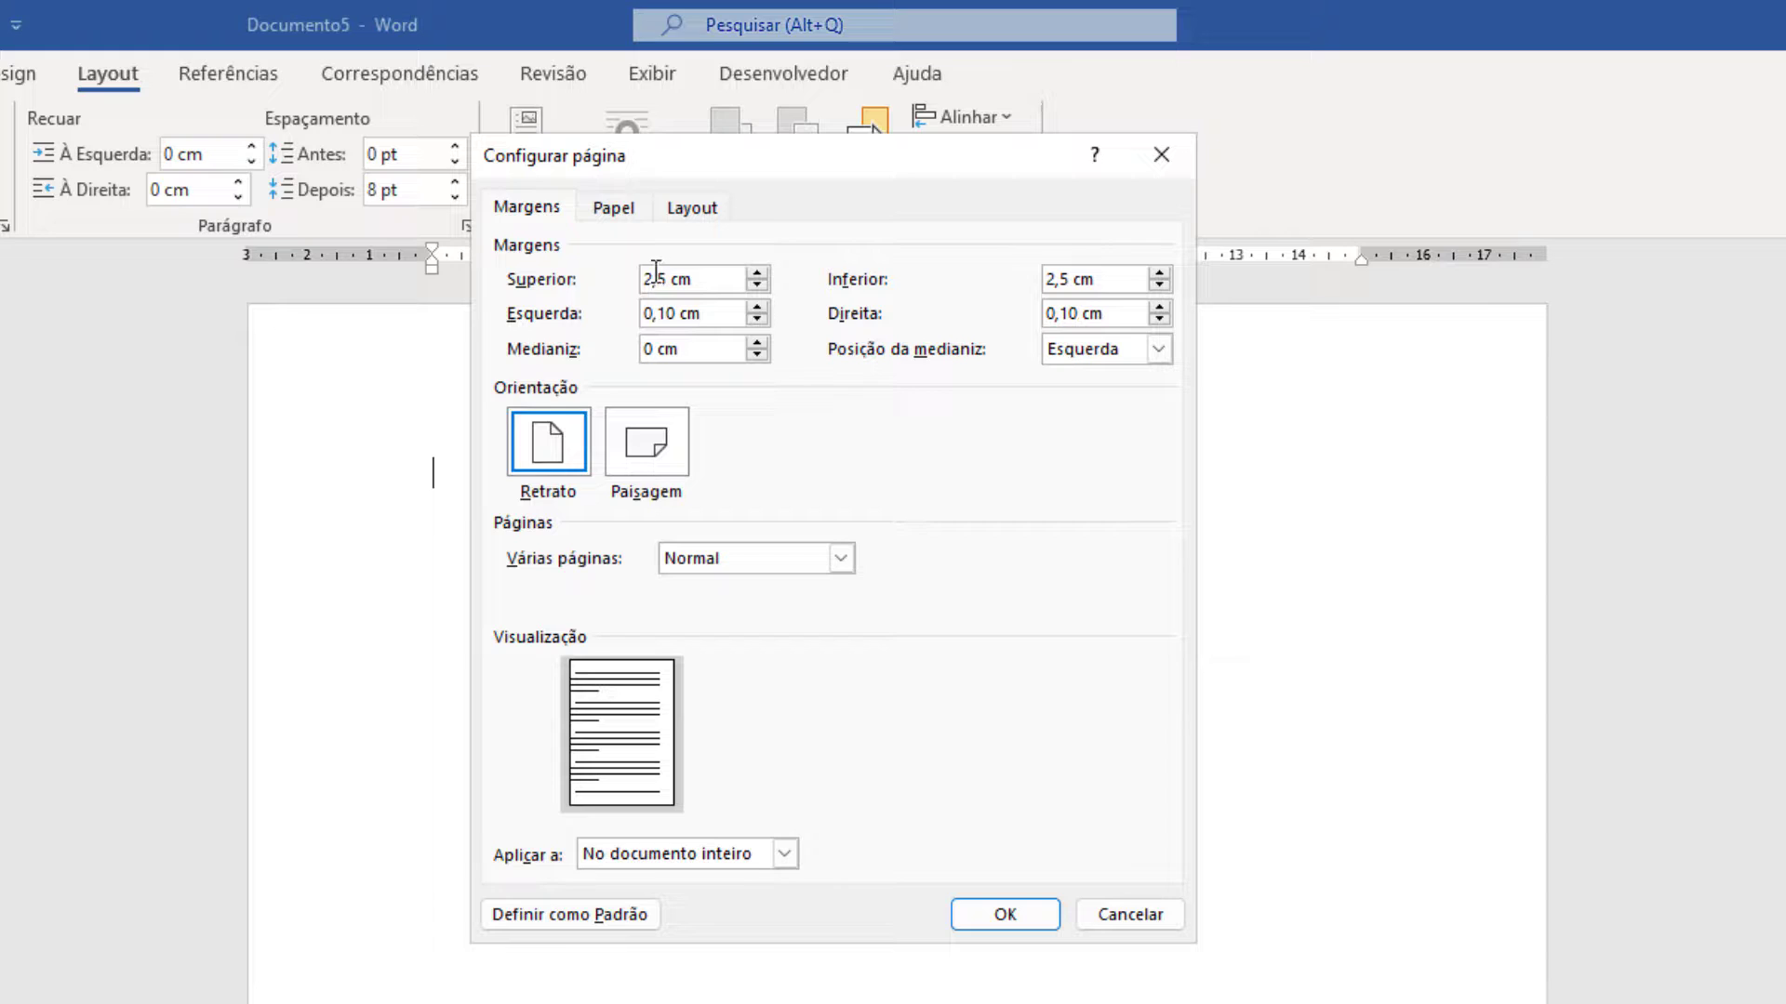
left_click_drag(650, 279, 641, 279)
type("1")
left_click_drag(1054, 279, 1030, 286)
type("1")
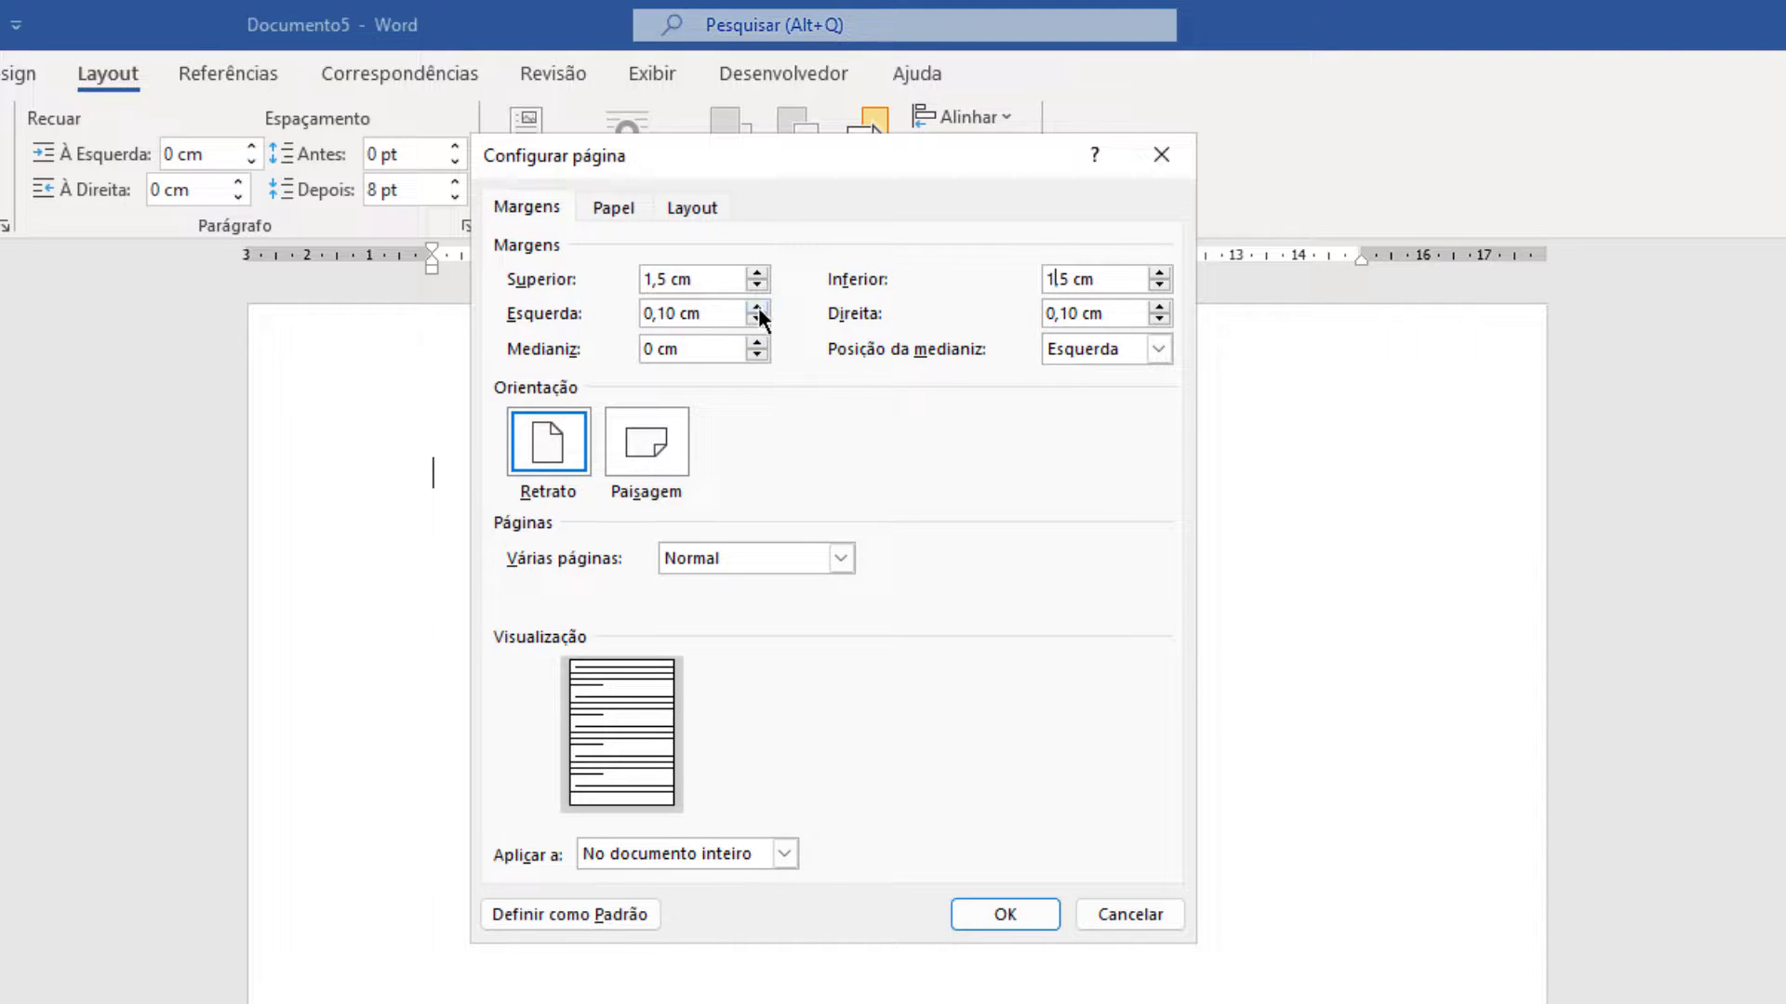
left_click(757, 307)
left_click(757, 320)
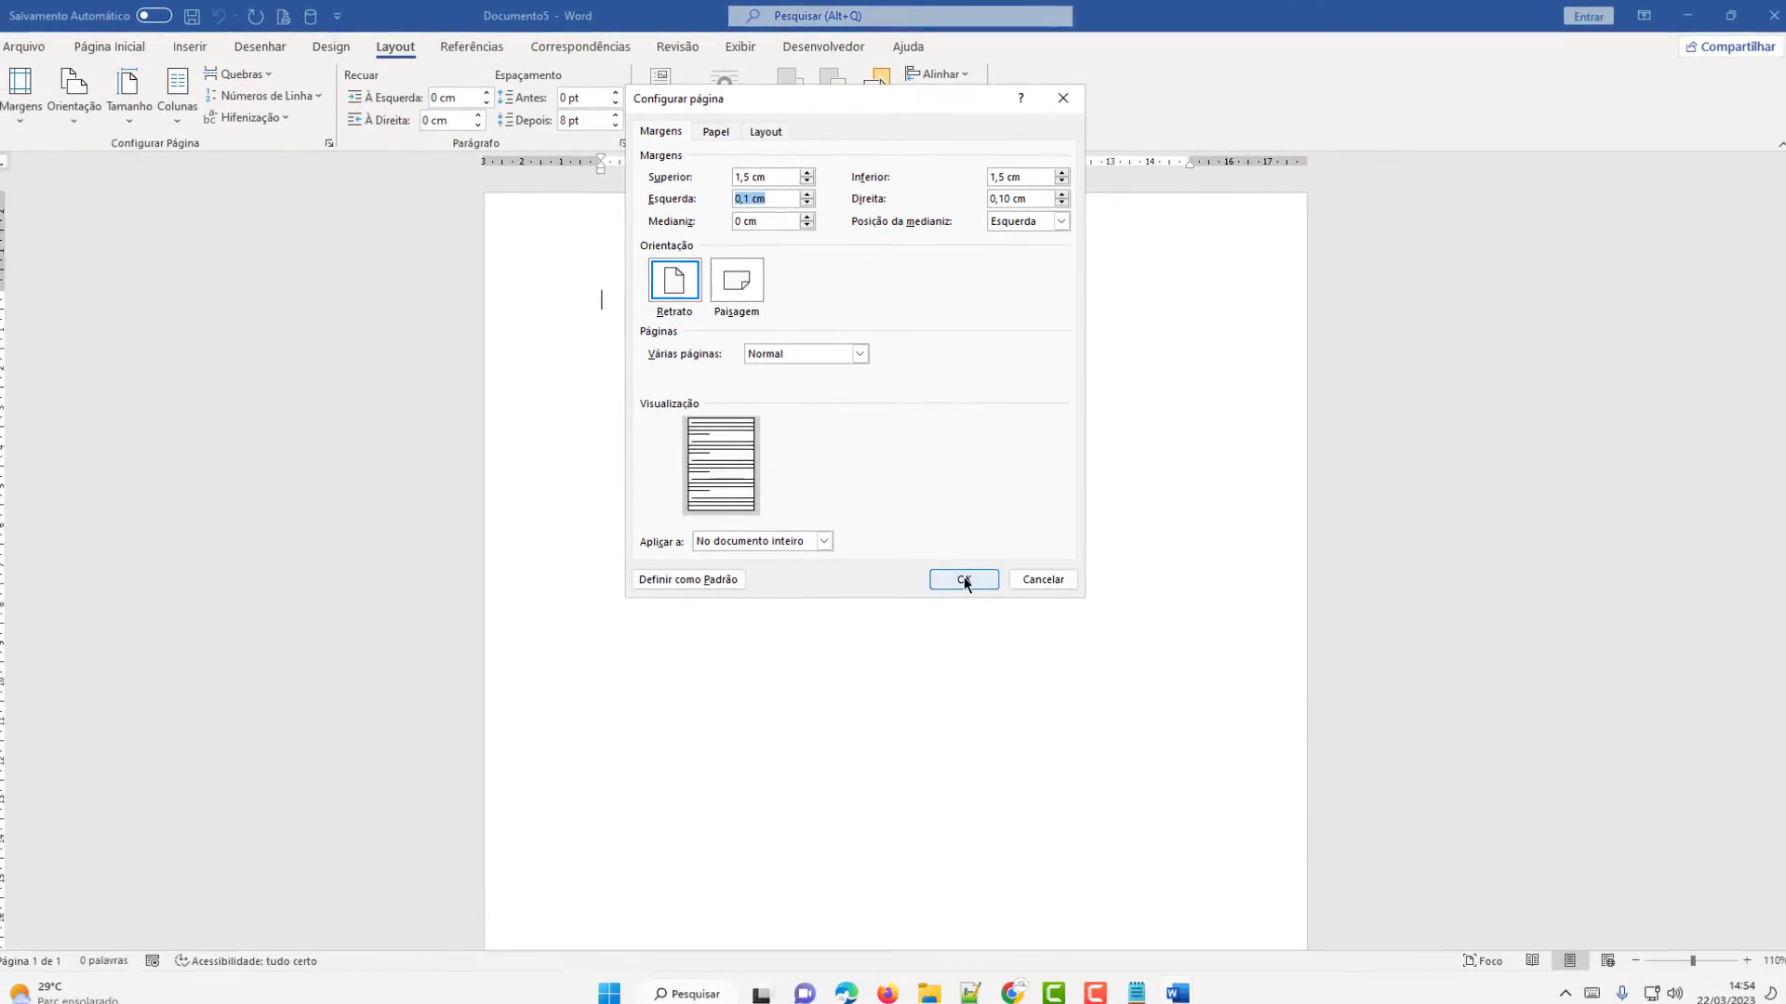
left_click(963, 573)
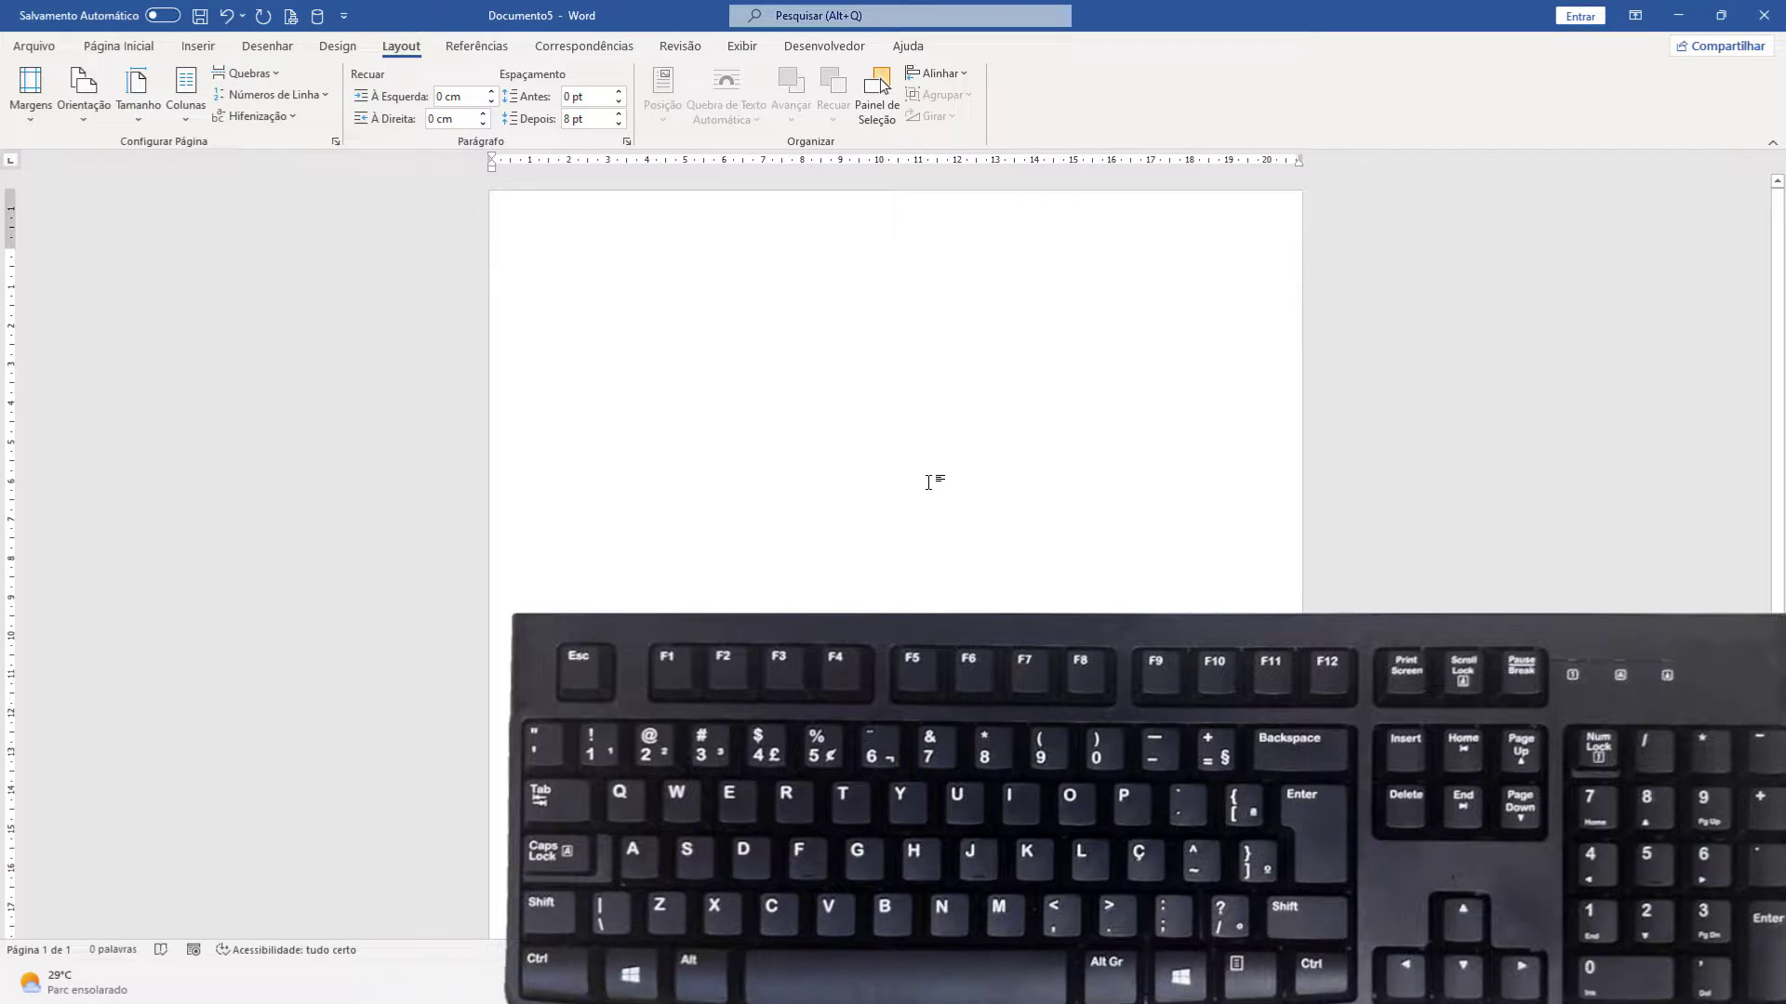
Type 'Redação ENEM', then 'Título:' with a long underscore blank, and select both lines
type("Redação ENEM")
key("Return")
type("Título:")
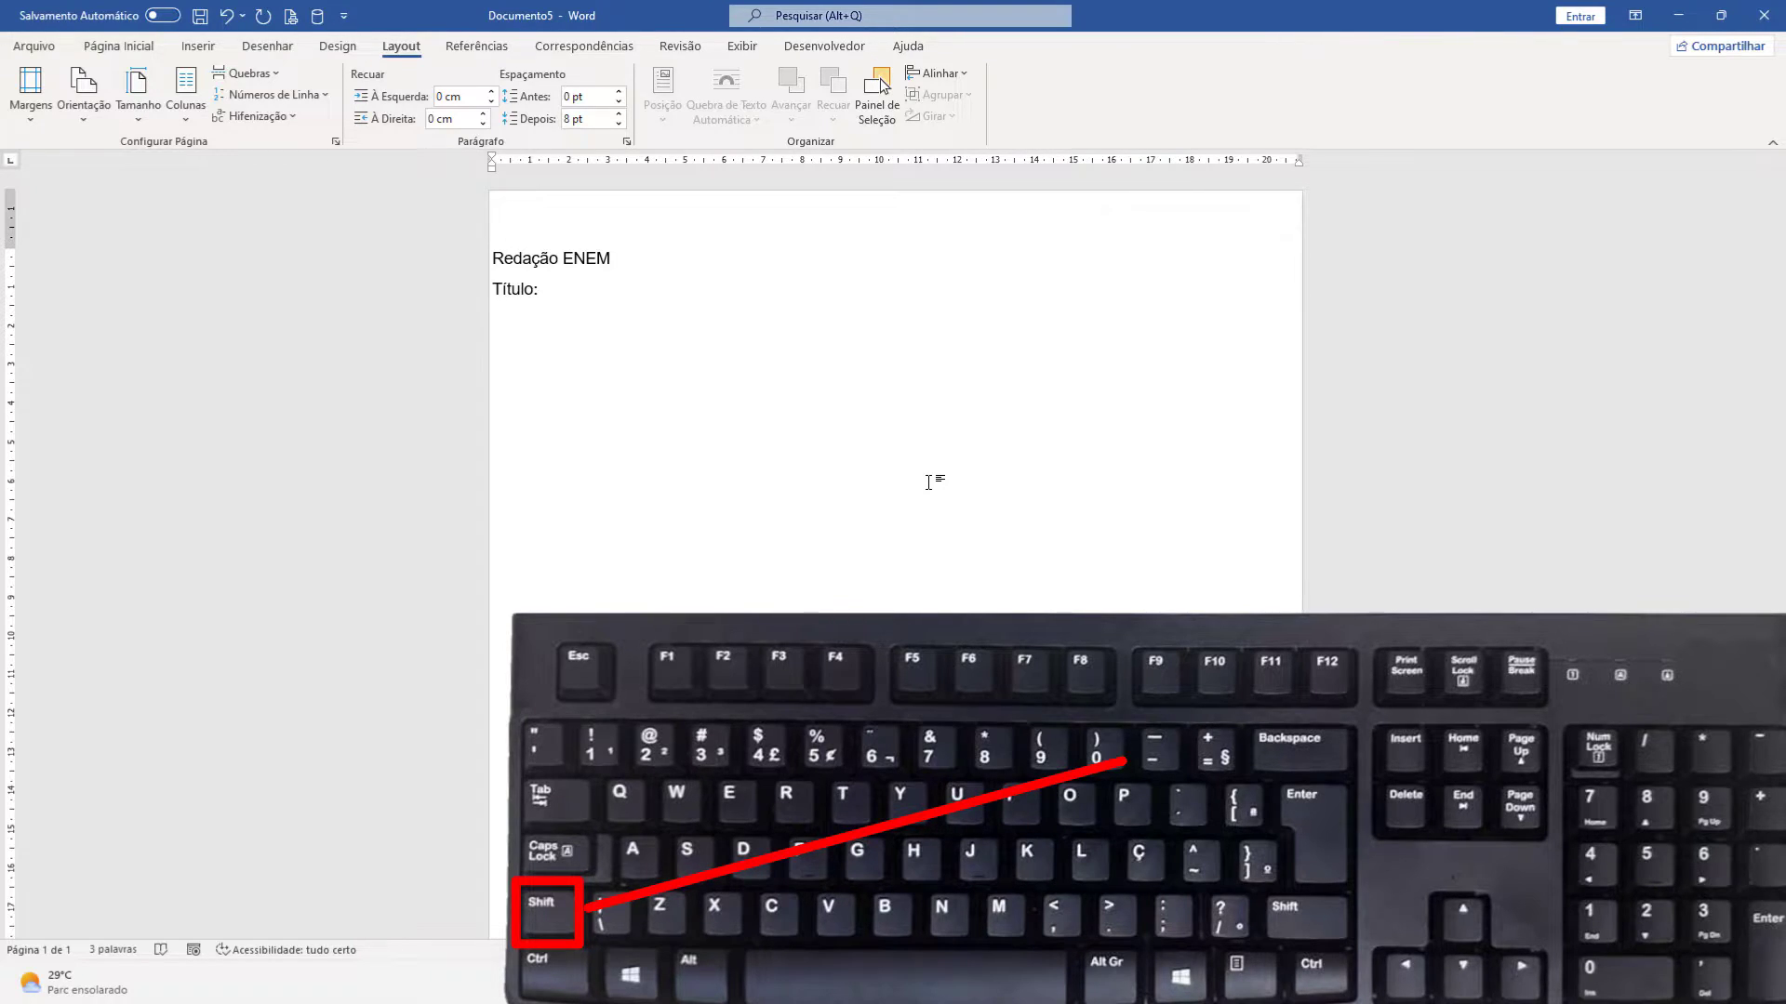
type("_")
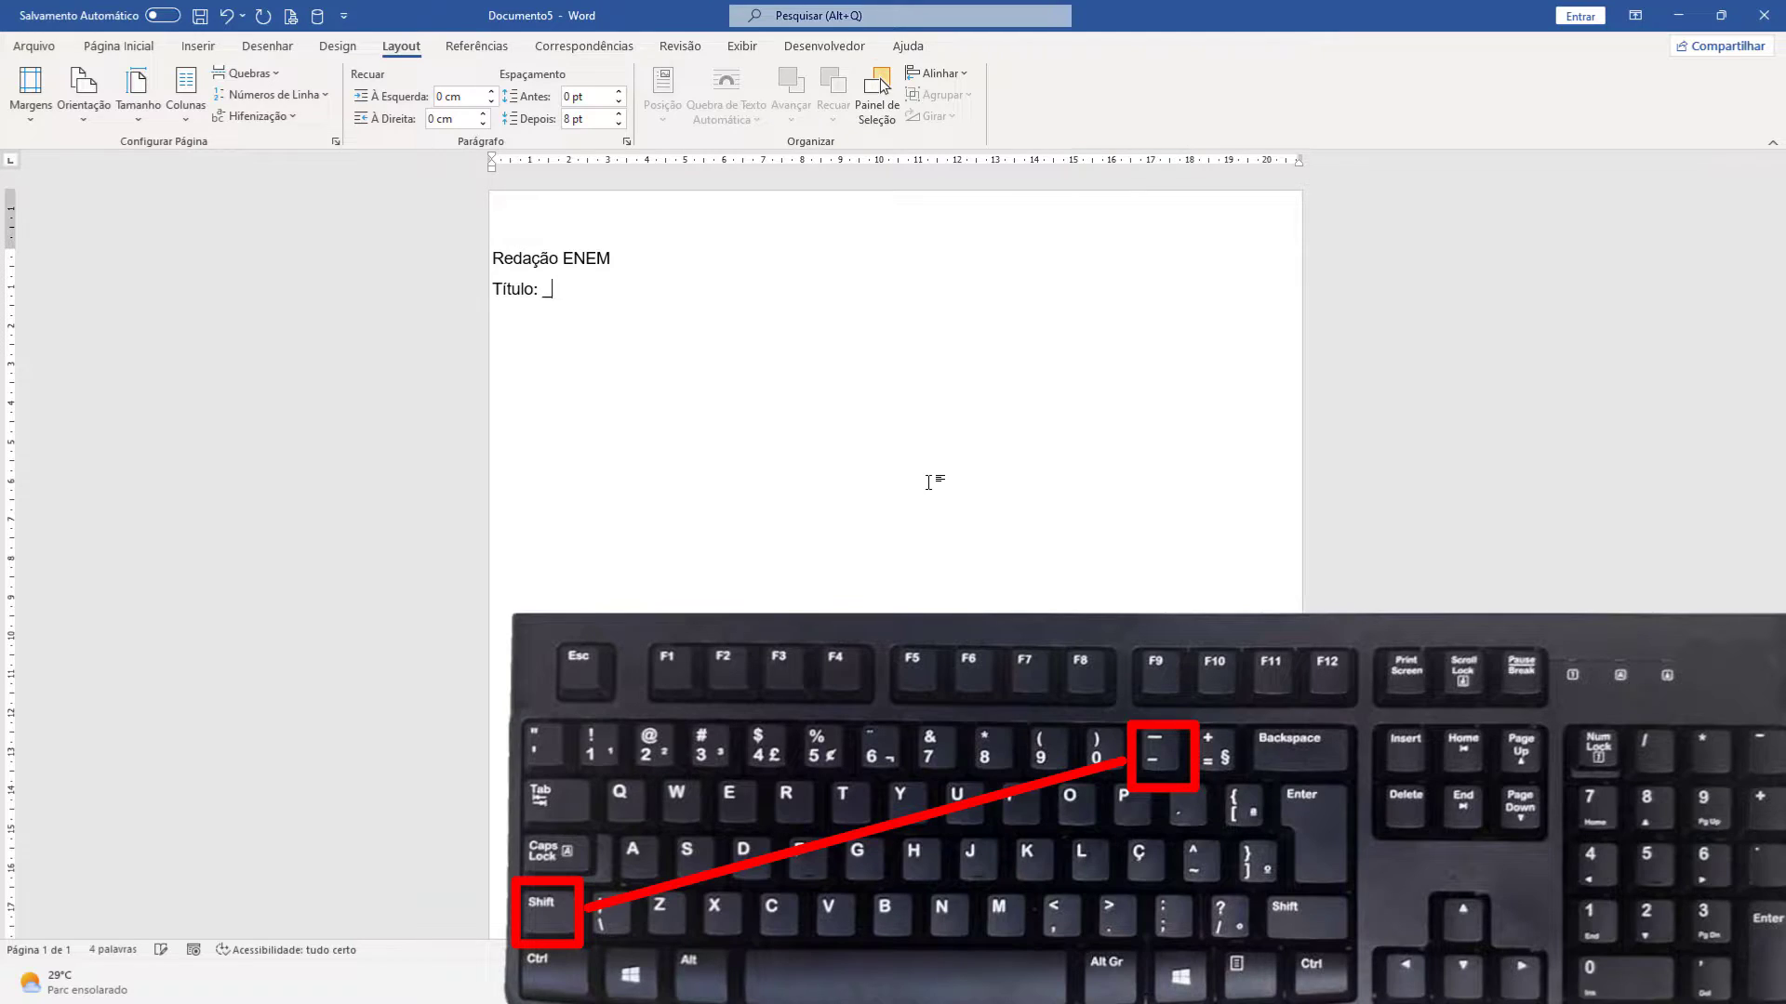
type("________________________________________________________")
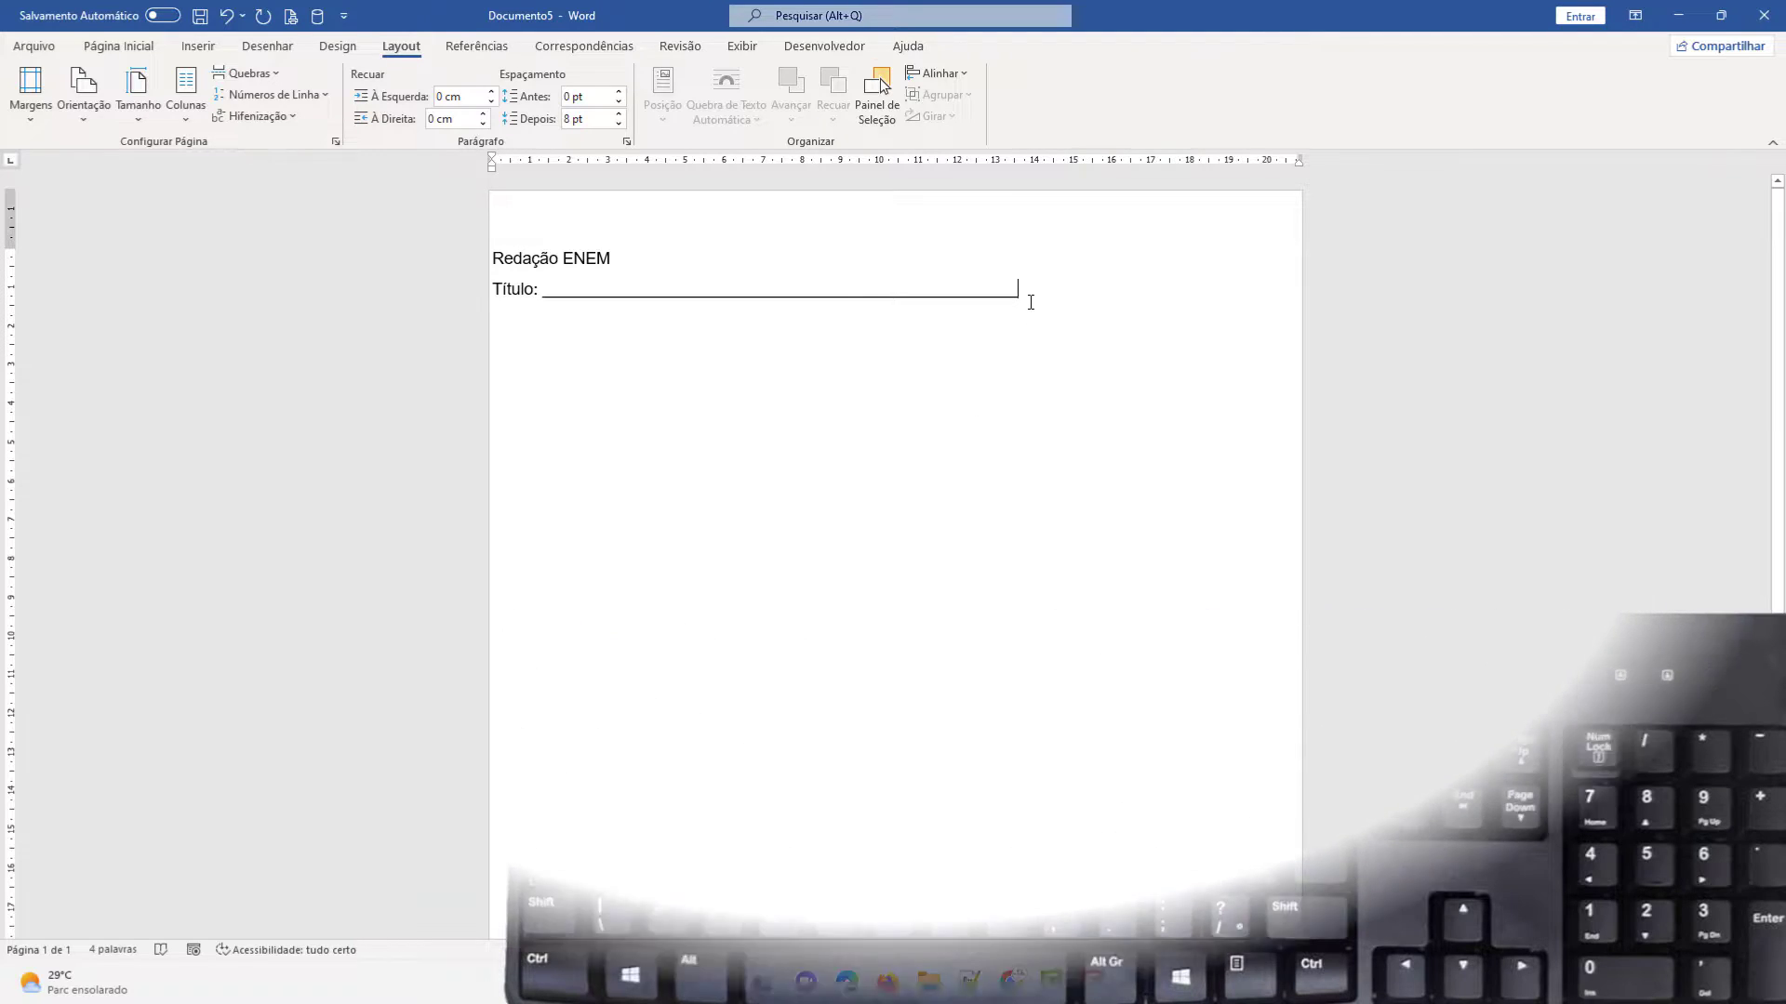
left_click_drag(1021, 291, 492, 258)
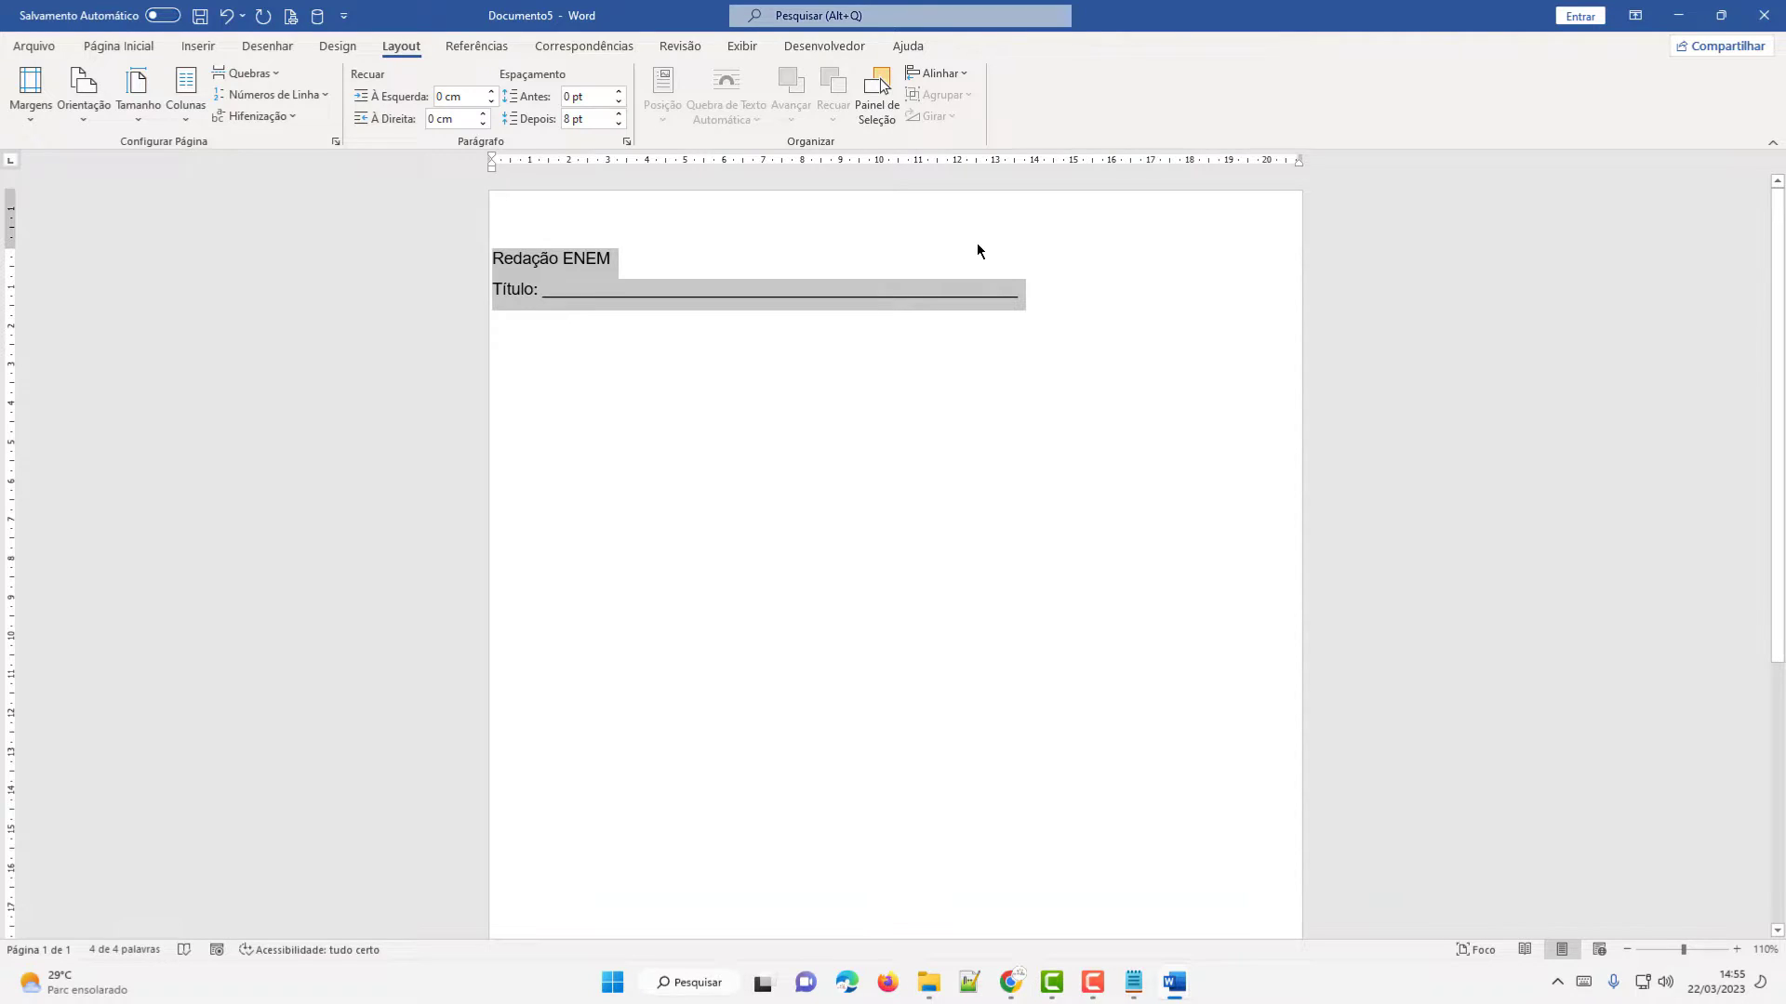
Center the selected 'Redação ENEM' and 'Título:' lines with Ctrl+E
left_click(116, 47)
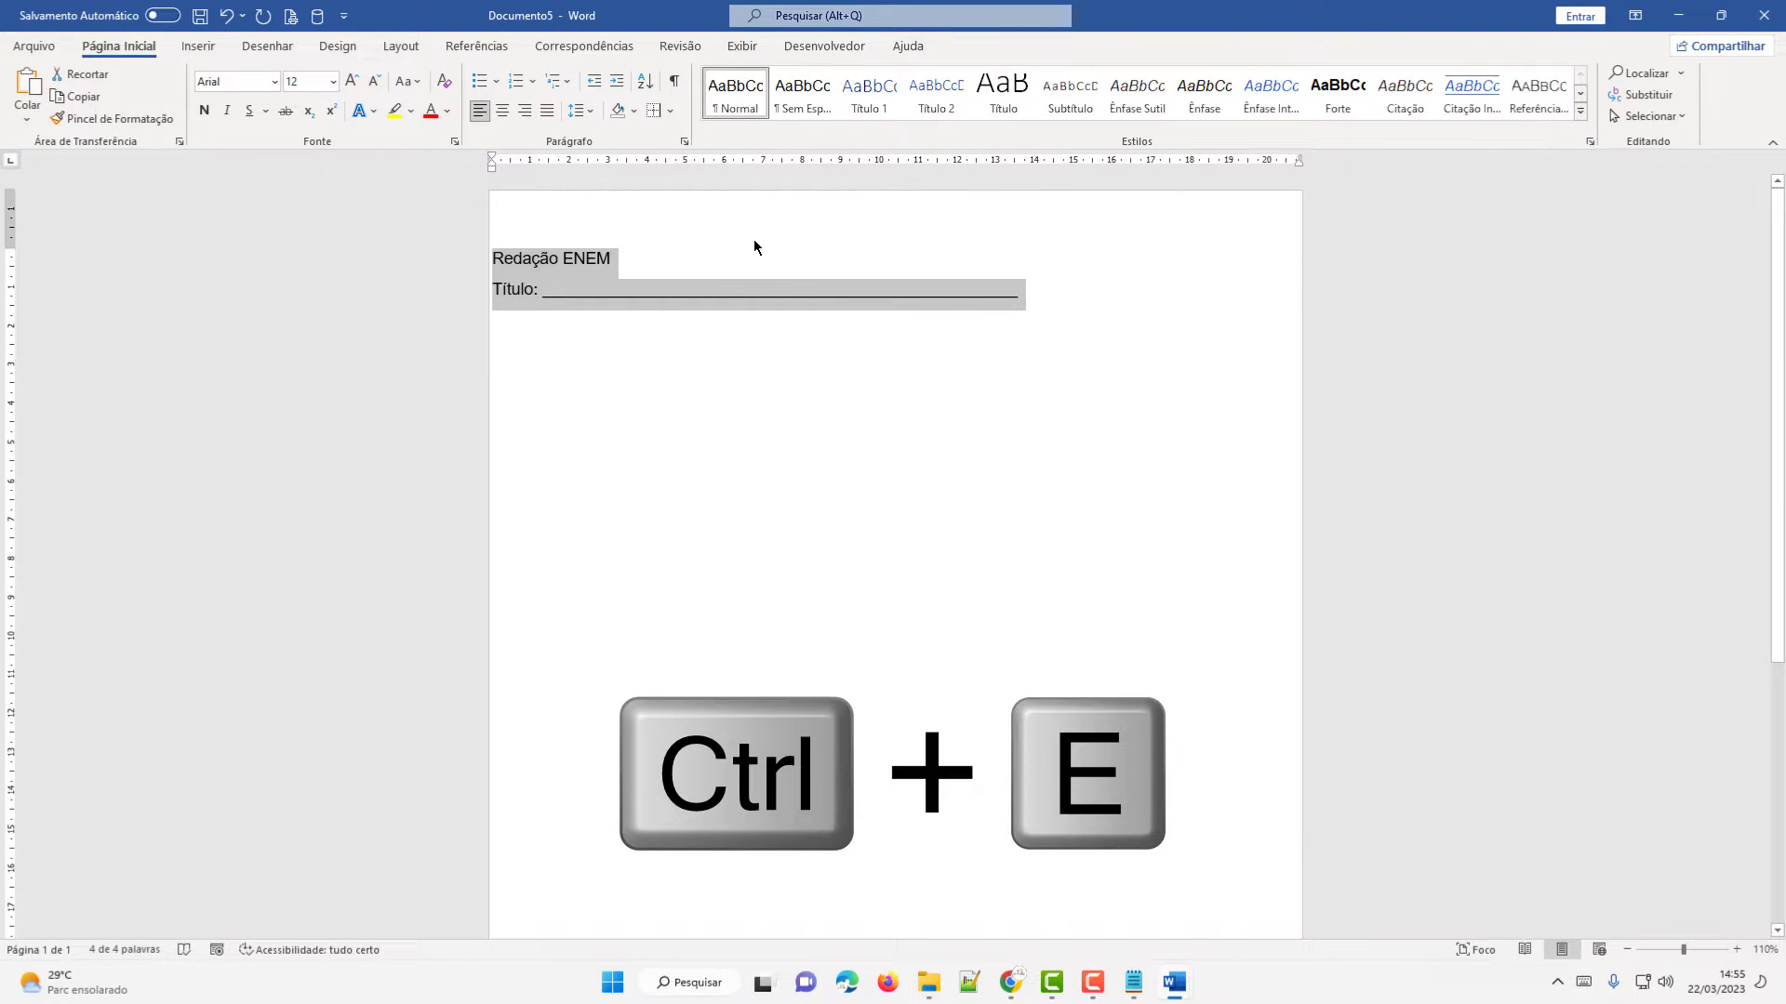
key("ctrl+e")
left_click(1180, 289)
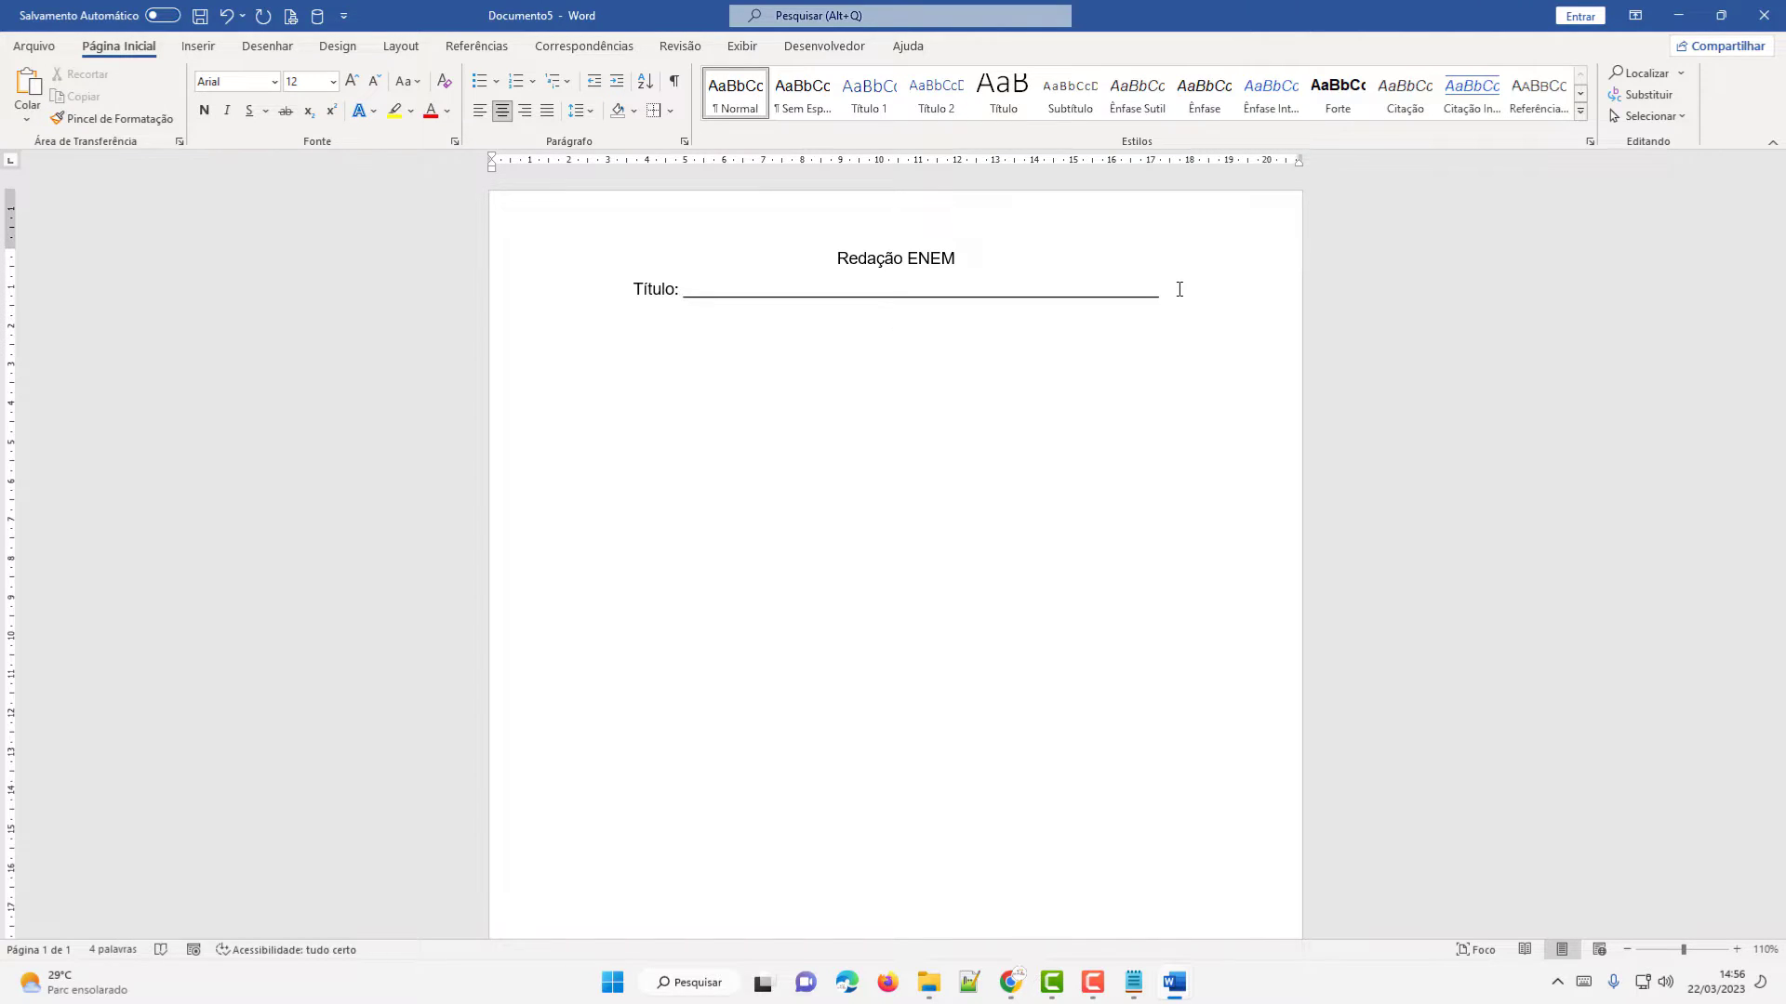
left_click(198, 47)
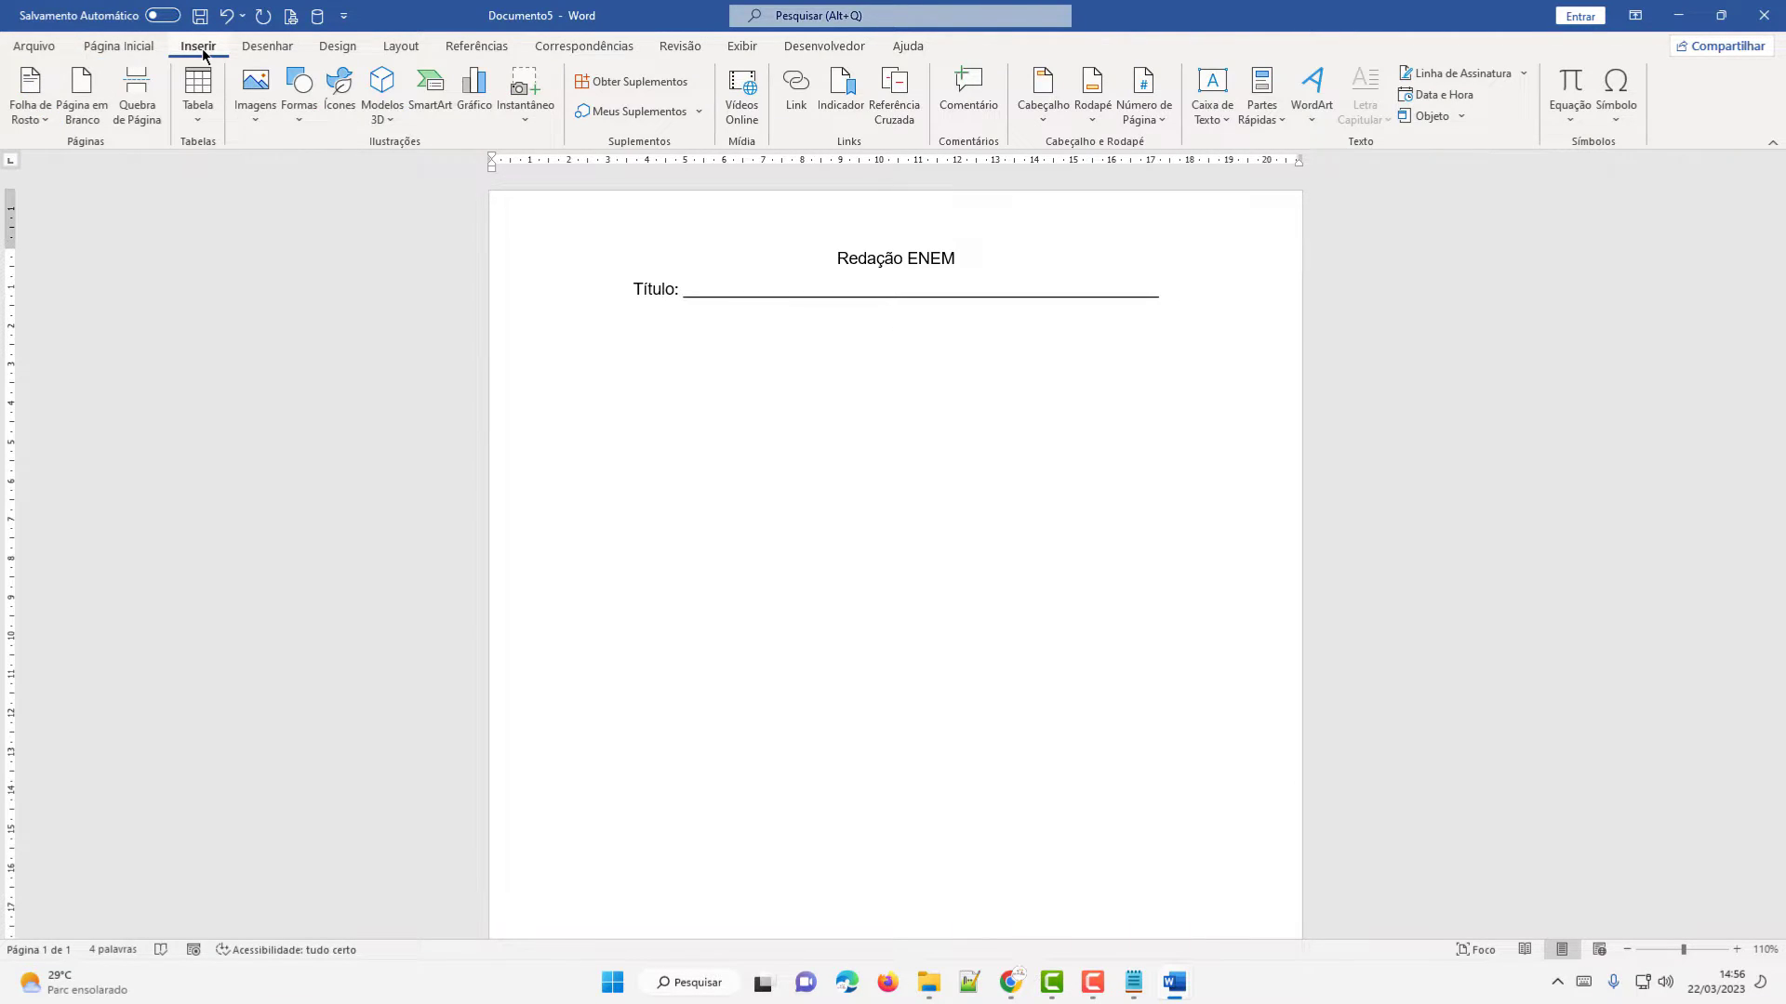
Insert a table of 2 columns and 30 rows through the Insert Table dialog
left_click(206, 129)
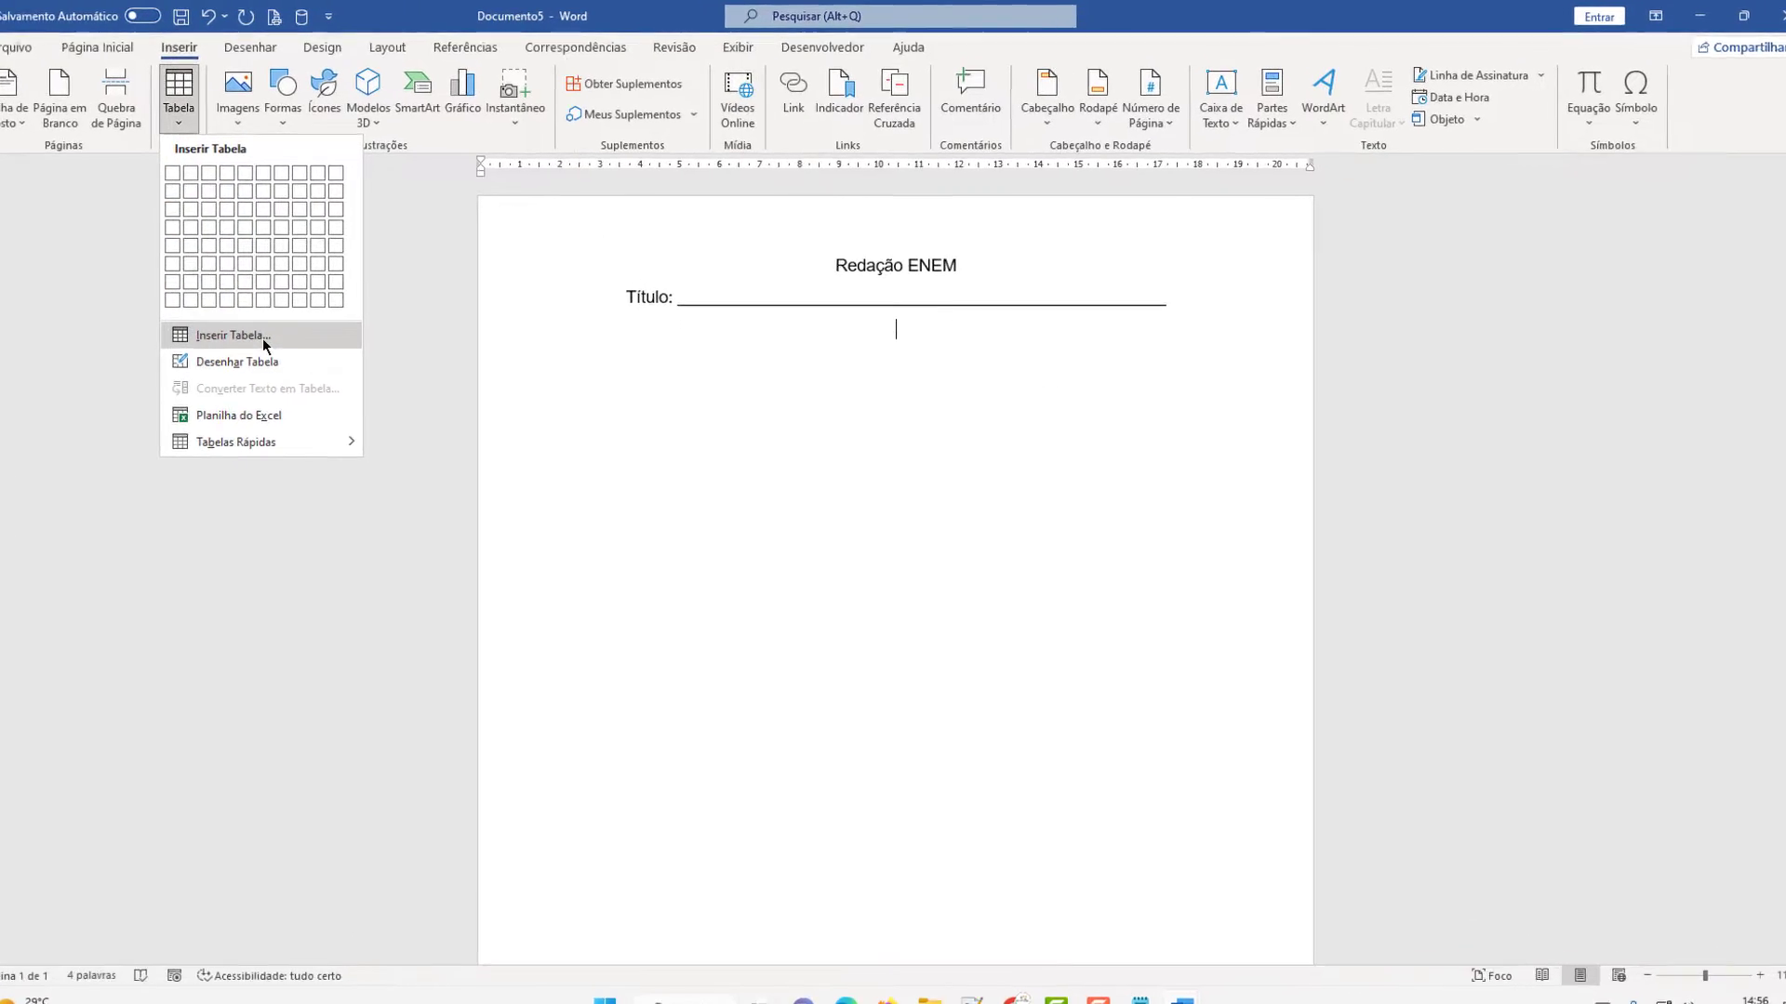
left_click(279, 327)
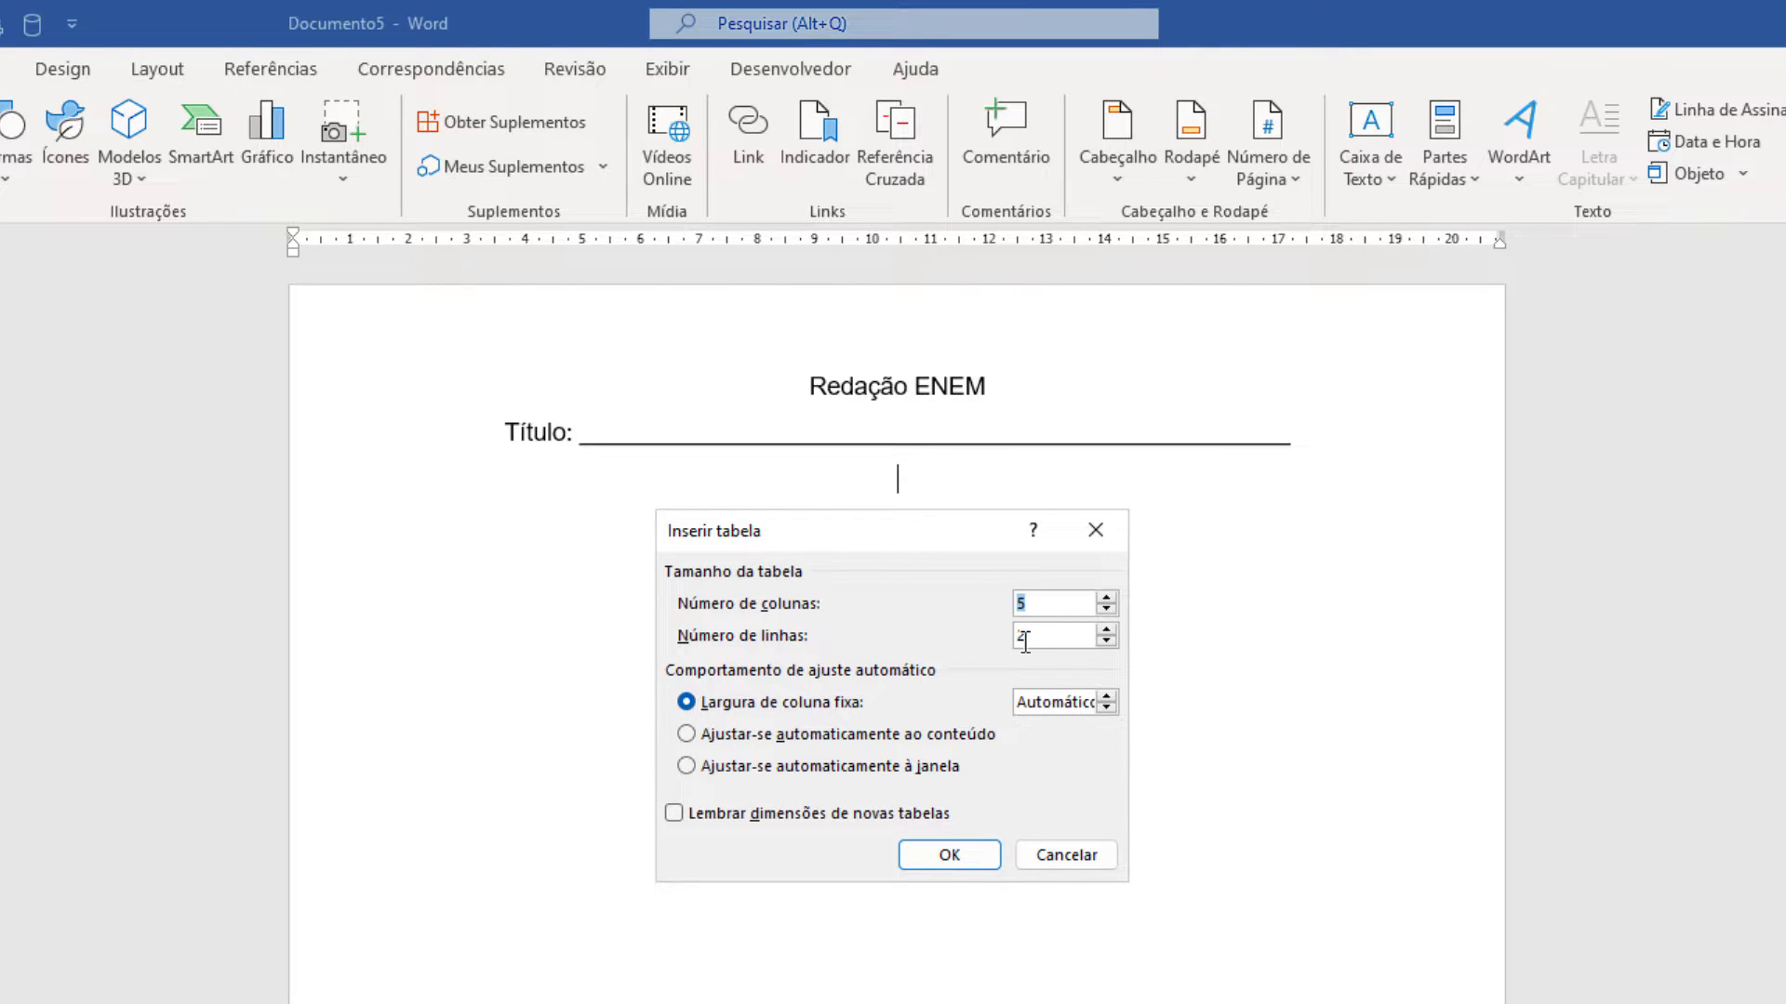
left_click(1105, 609)
key("Tab")
type("30")
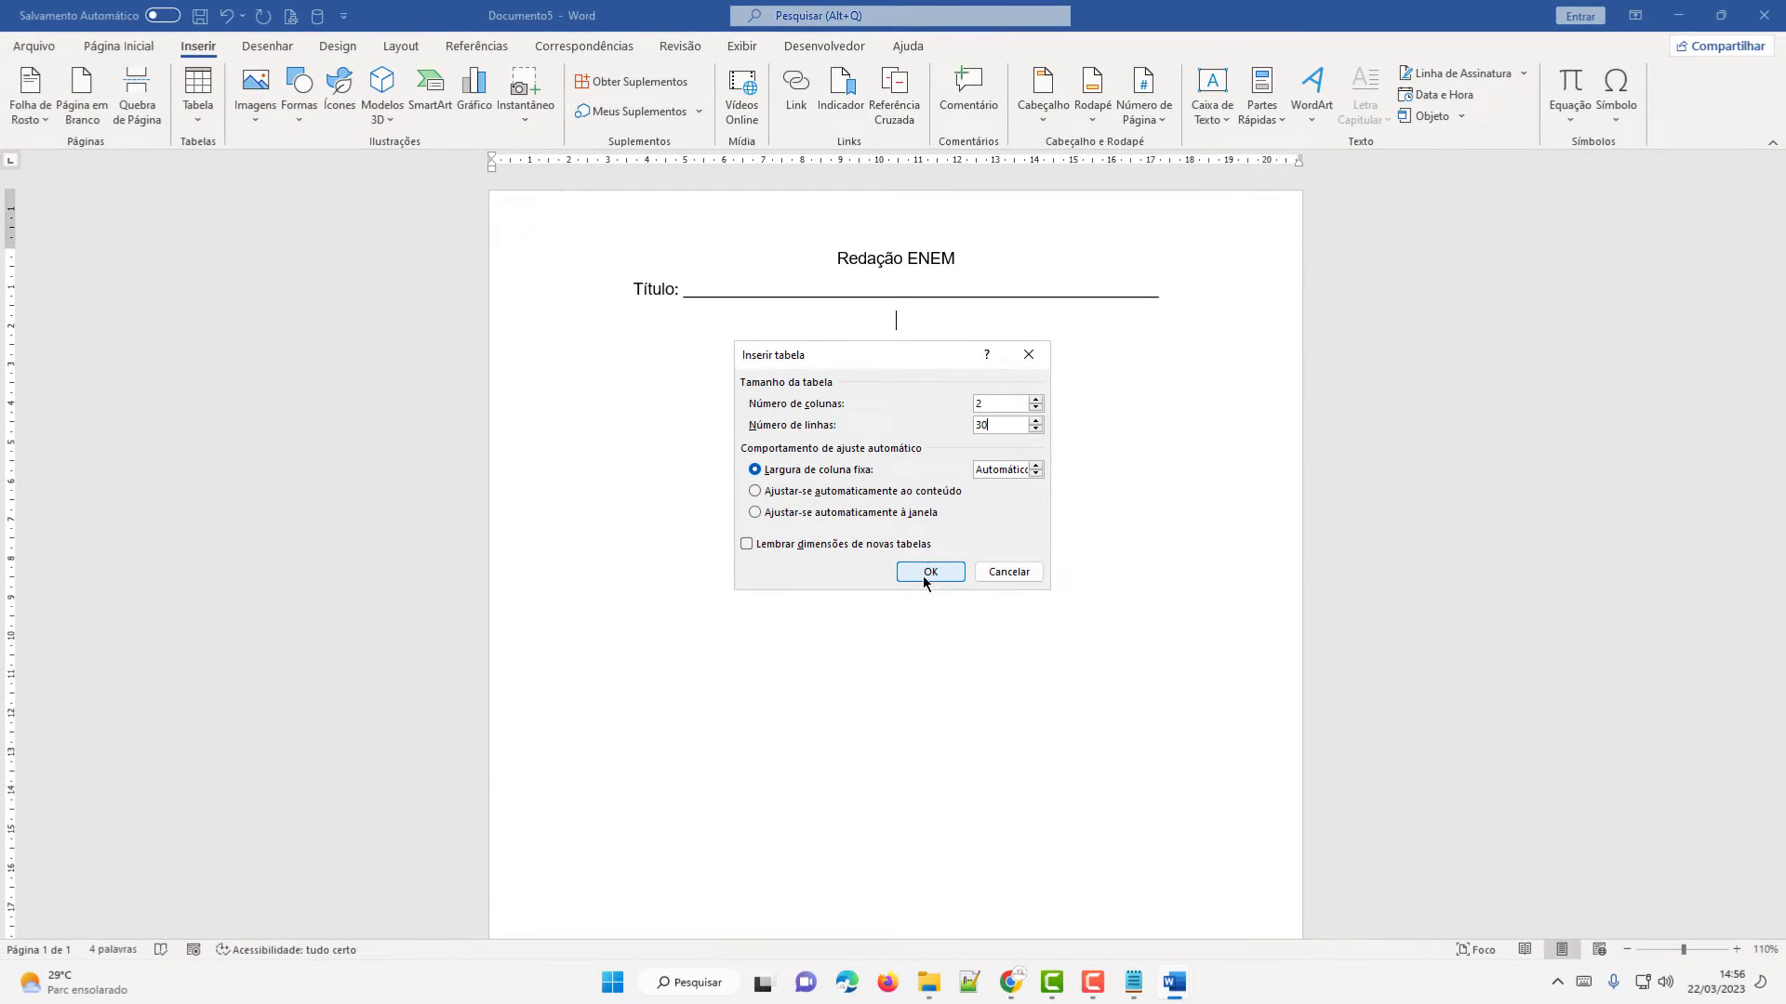
left_click(925, 574)
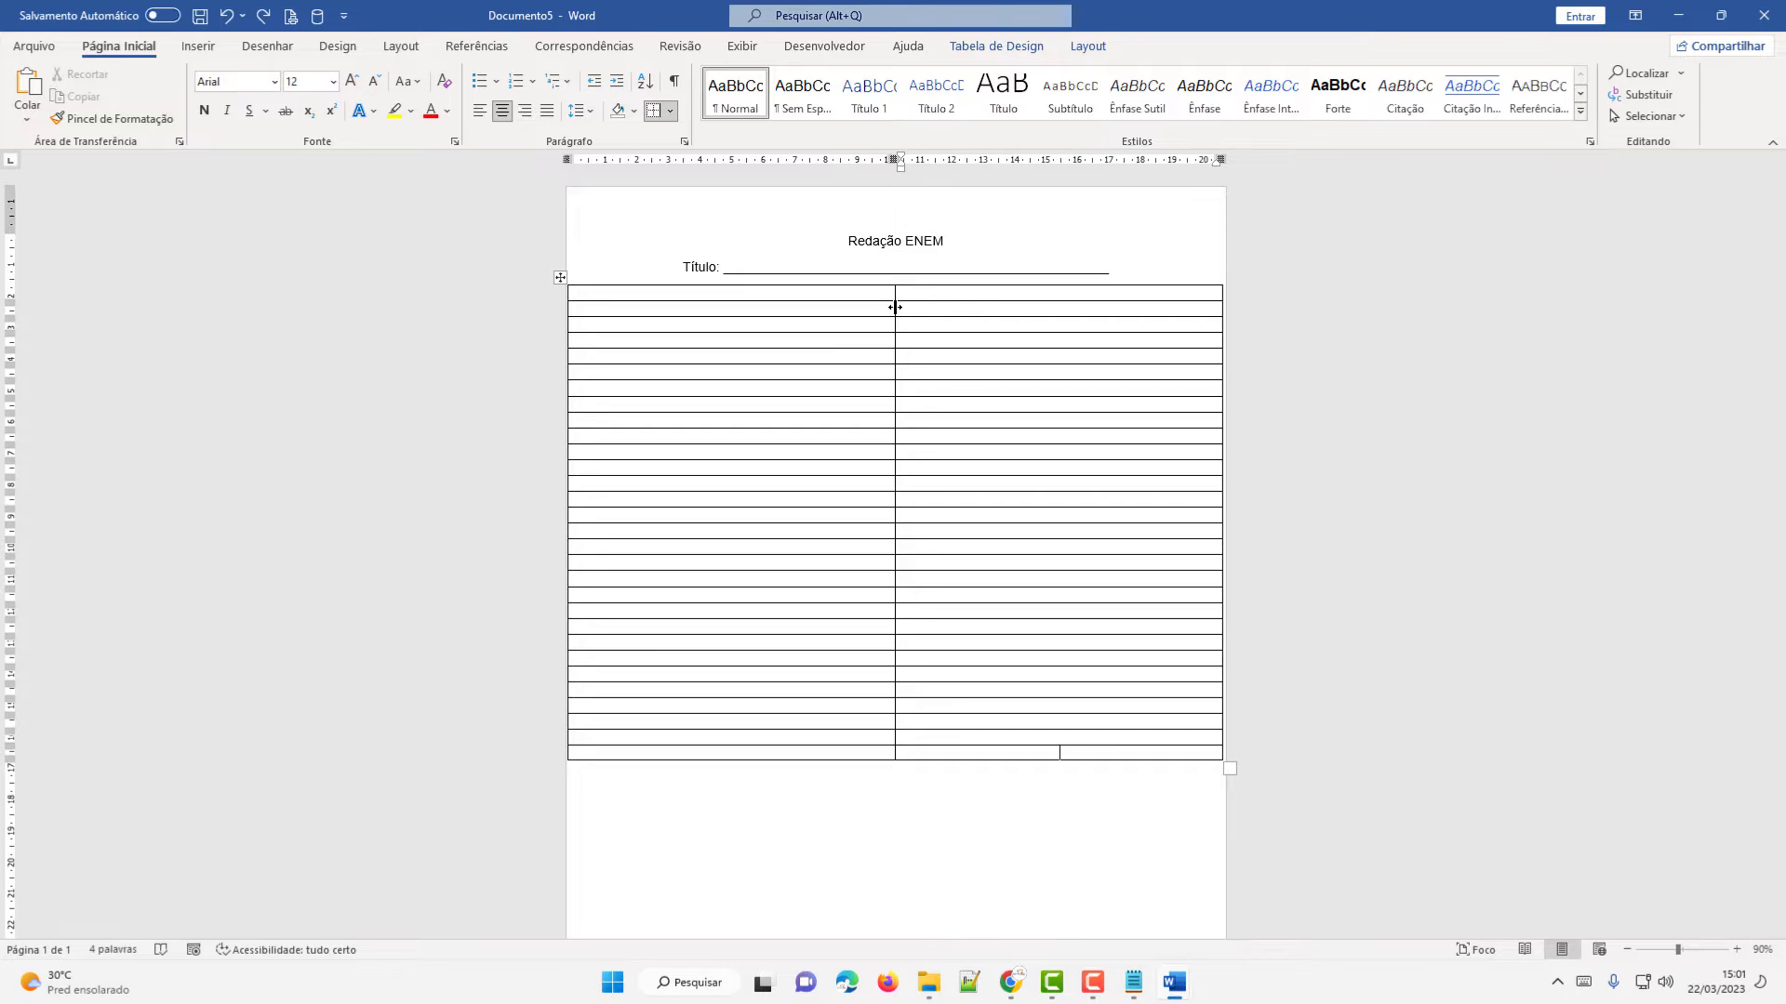
Drag the column divider so the table's first column becomes a narrow strip
left_click_drag(894, 307, 599, 338)
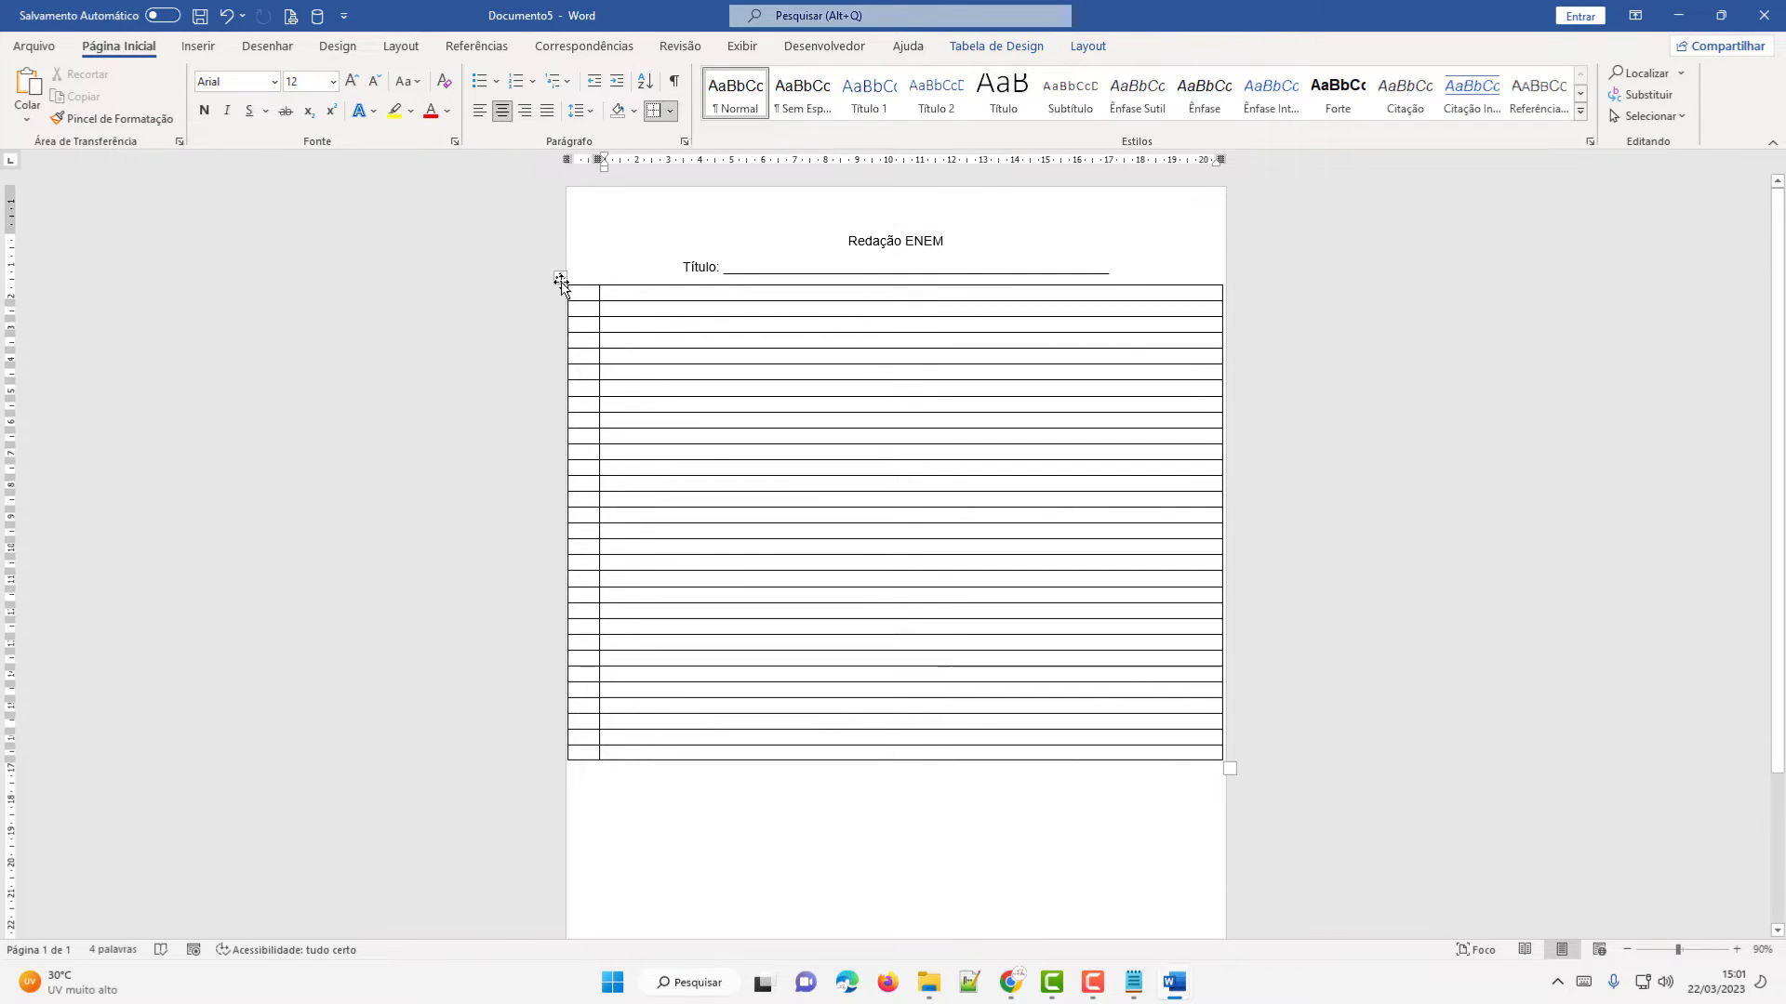
In Table Properties, give all table rows a specified height of 0,8 cm
right_click(561, 282)
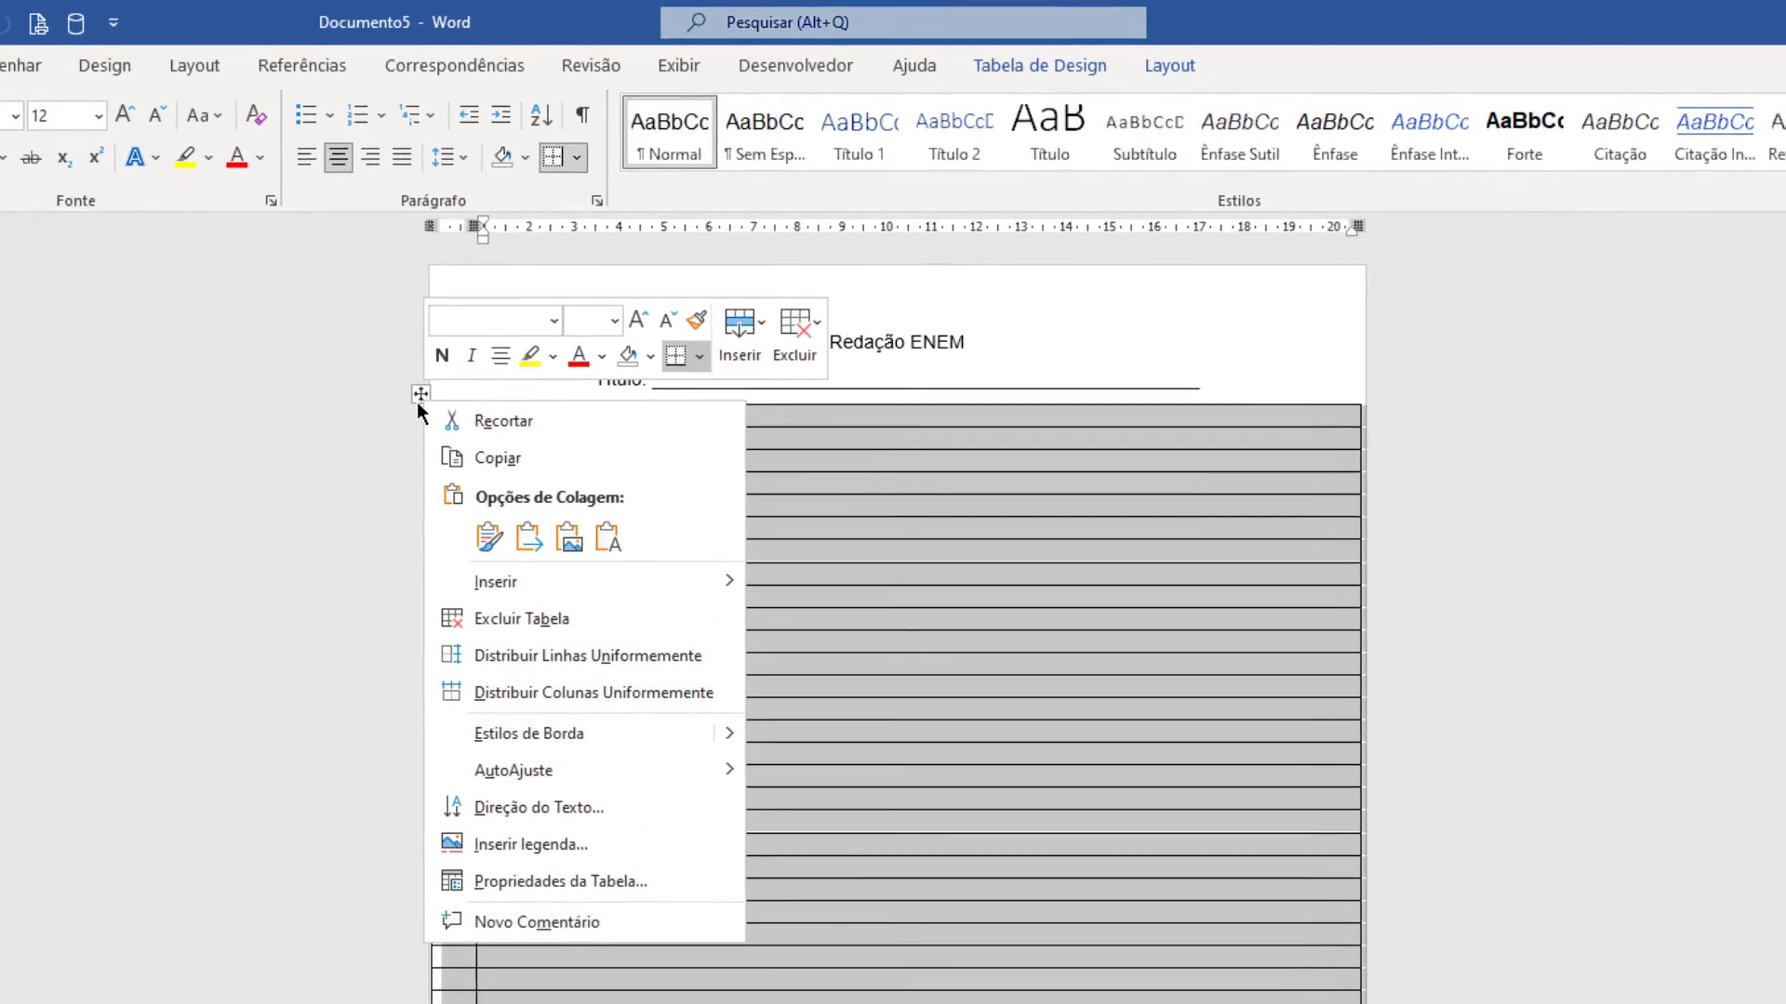
left_click(638, 885)
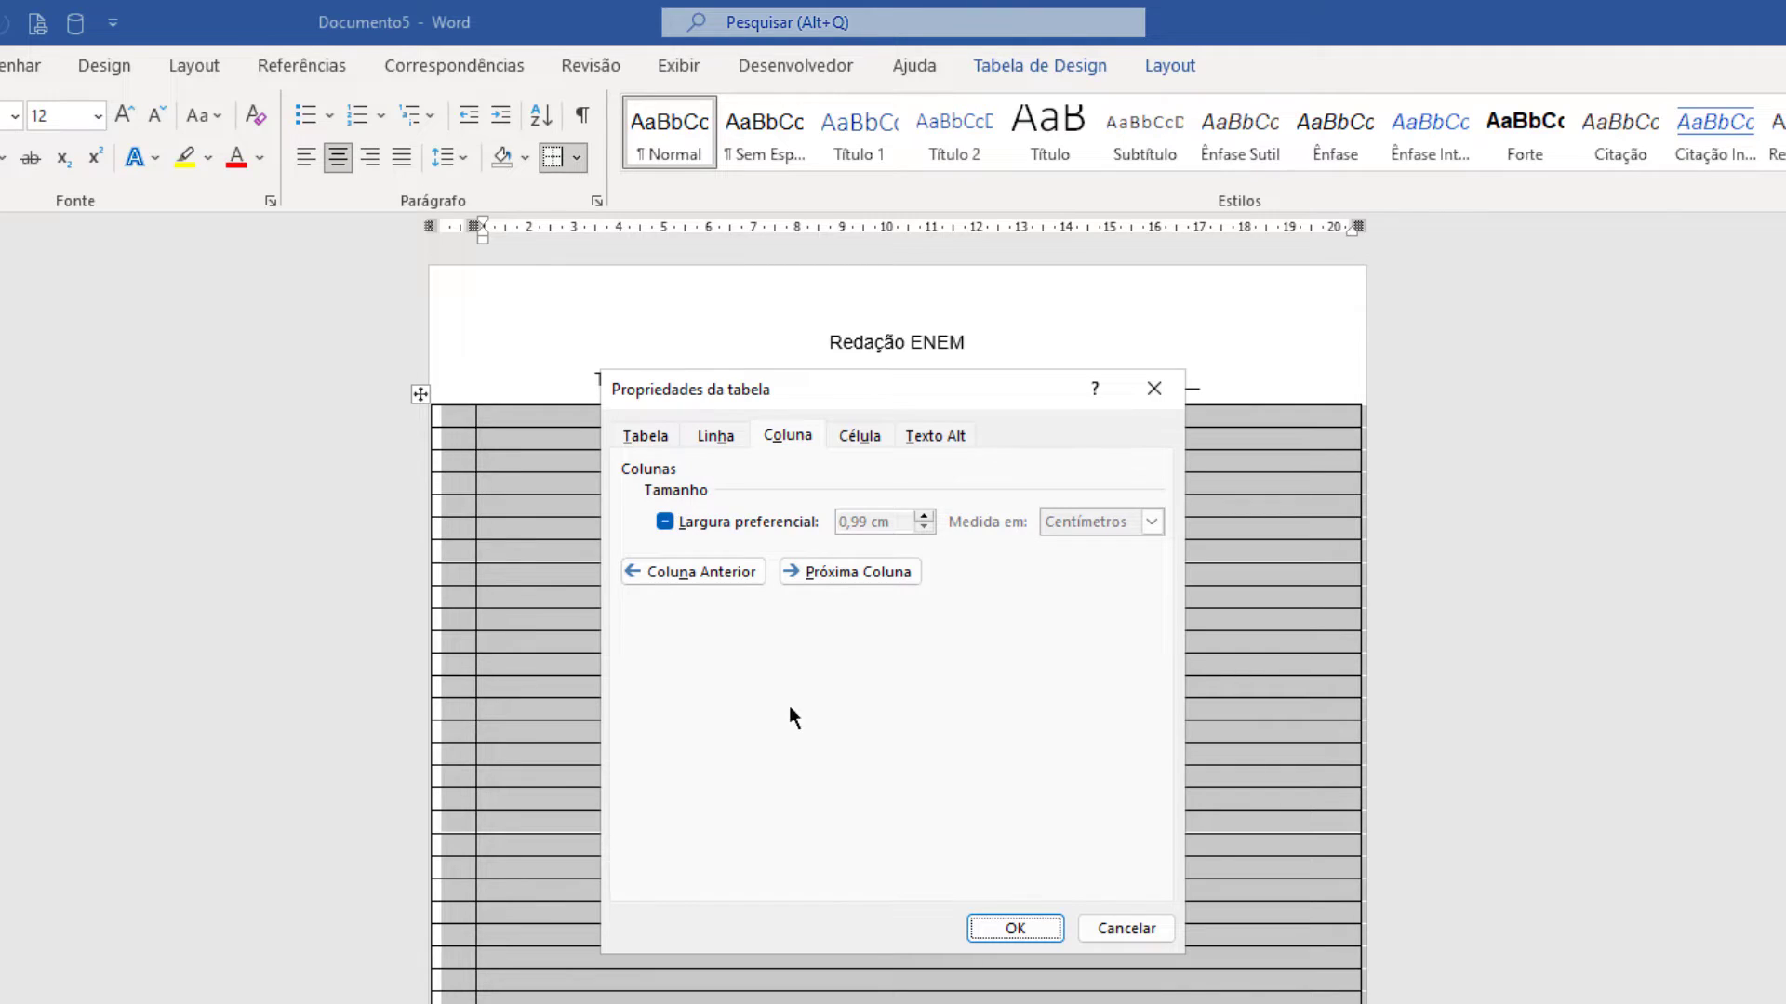
left_click(716, 433)
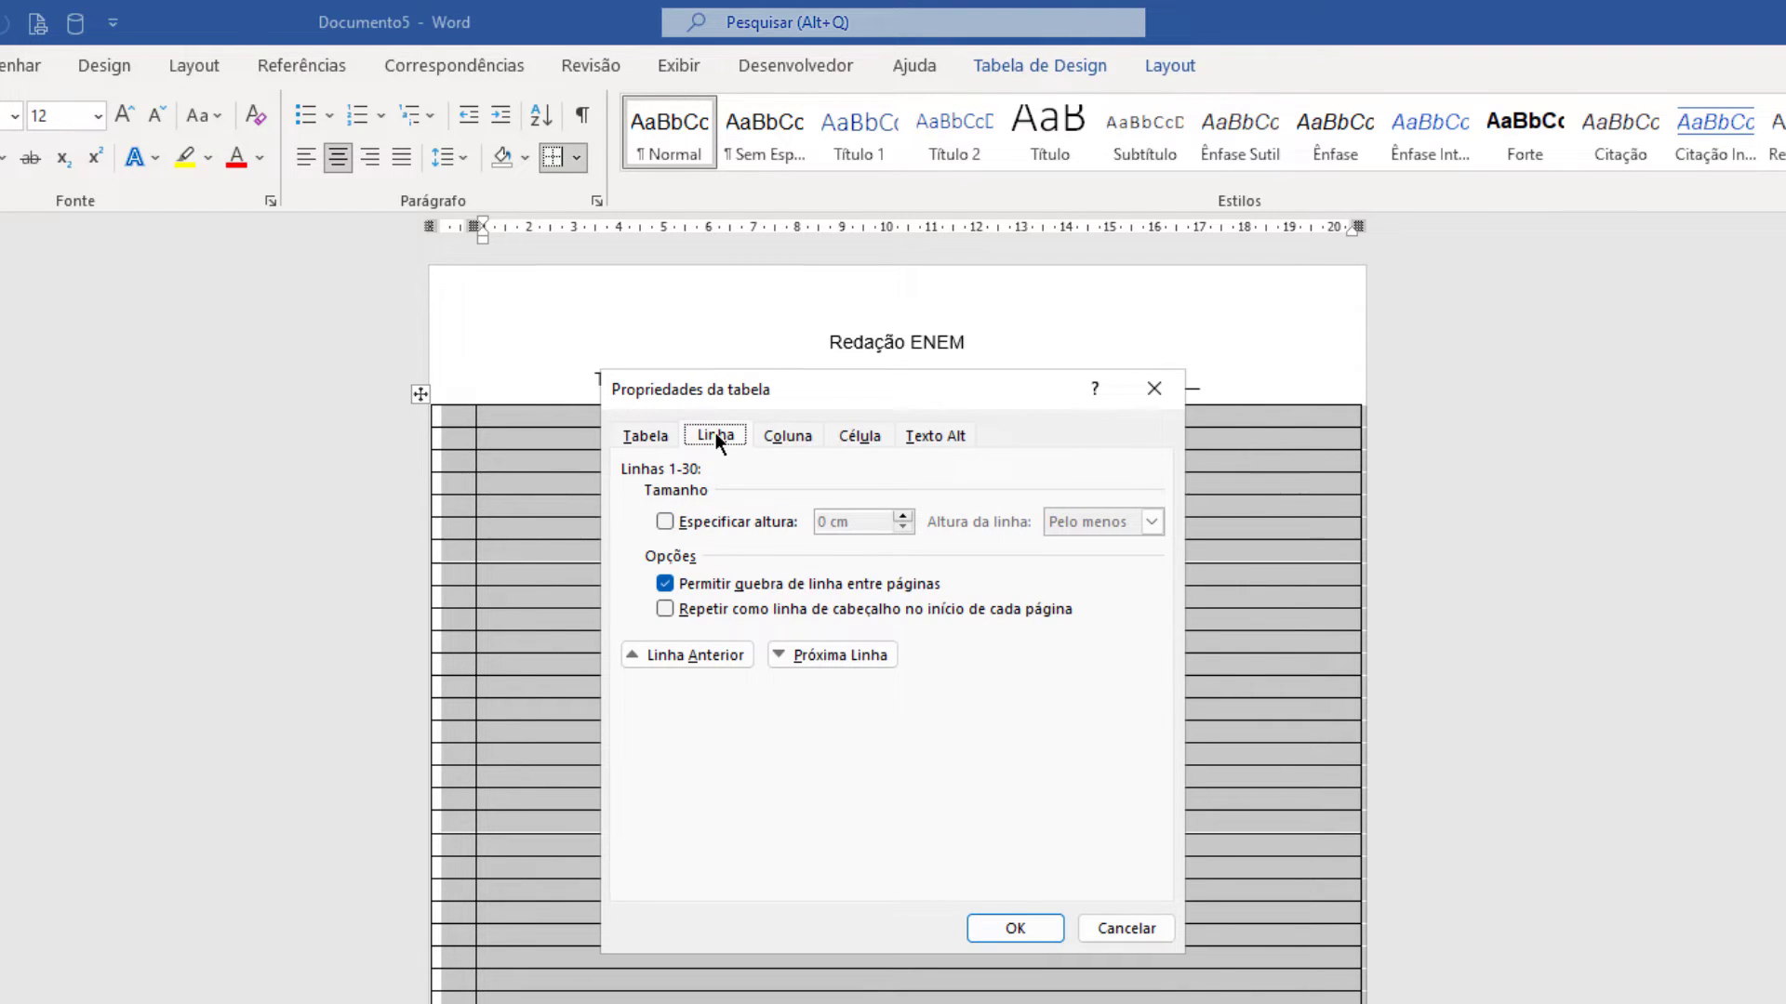
left_click(665, 521)
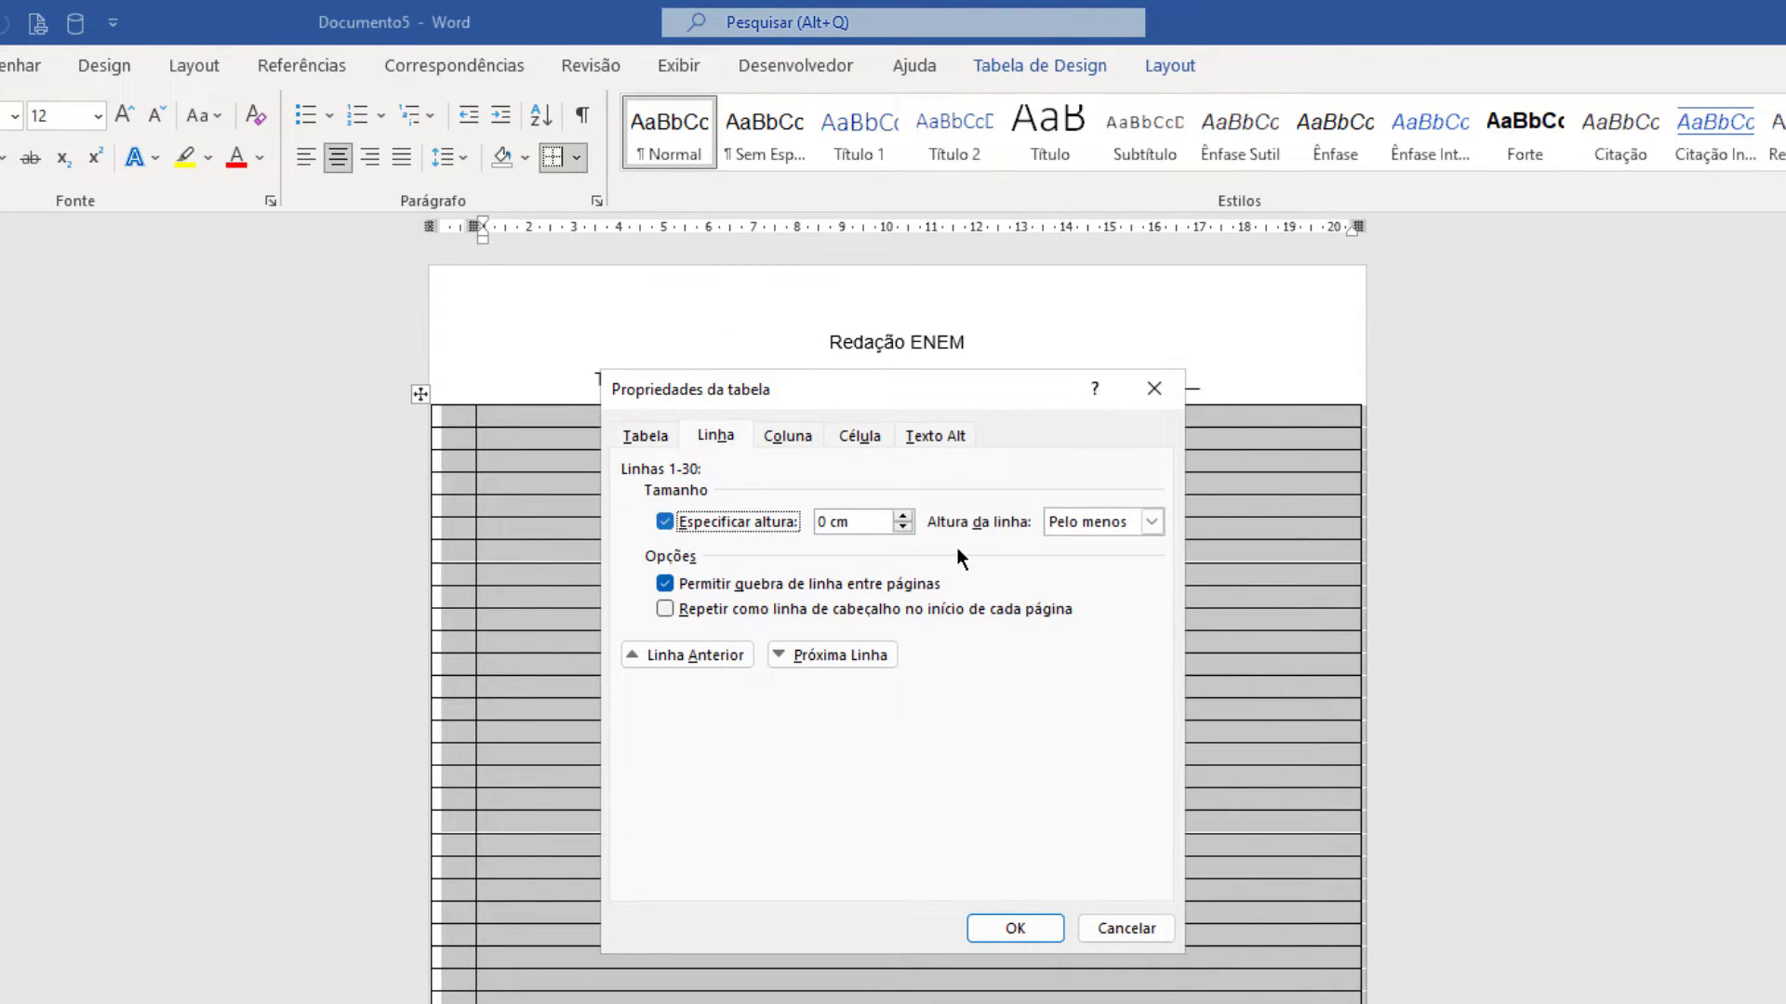
left_click(902, 517)
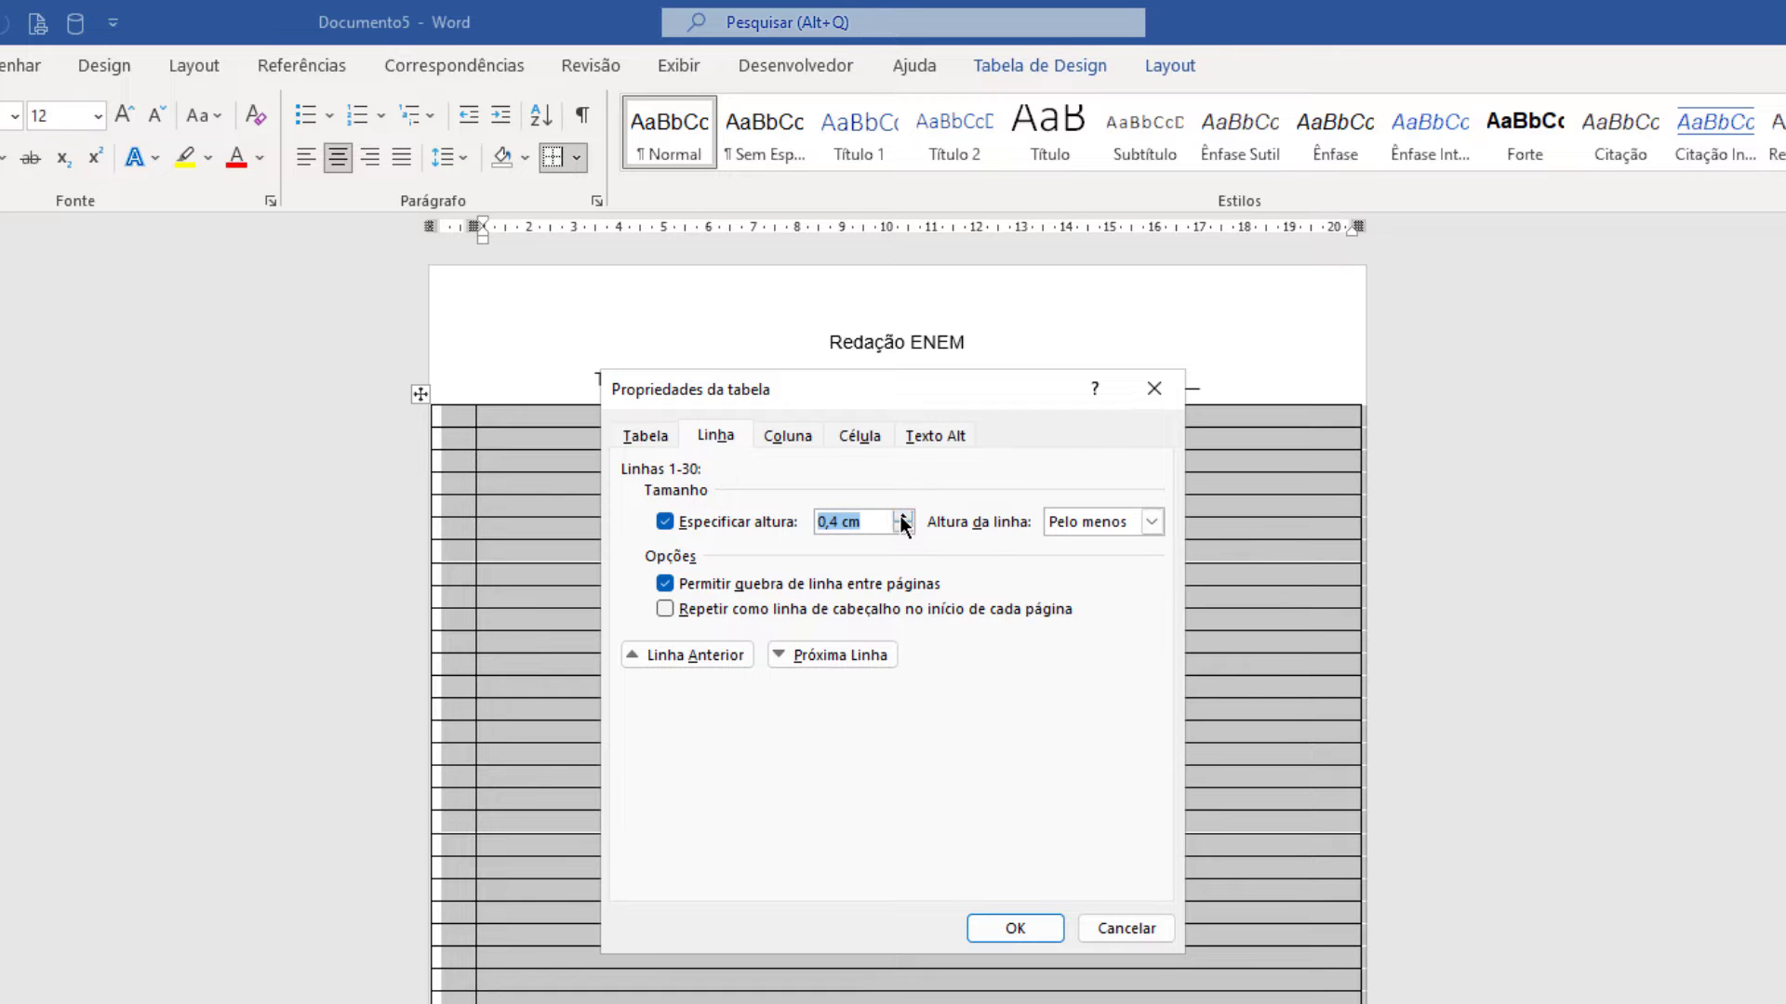
left_click(902, 517)
left_click(902, 517)
left_click(902, 517)
left_click(902, 518)
left_click(1151, 522)
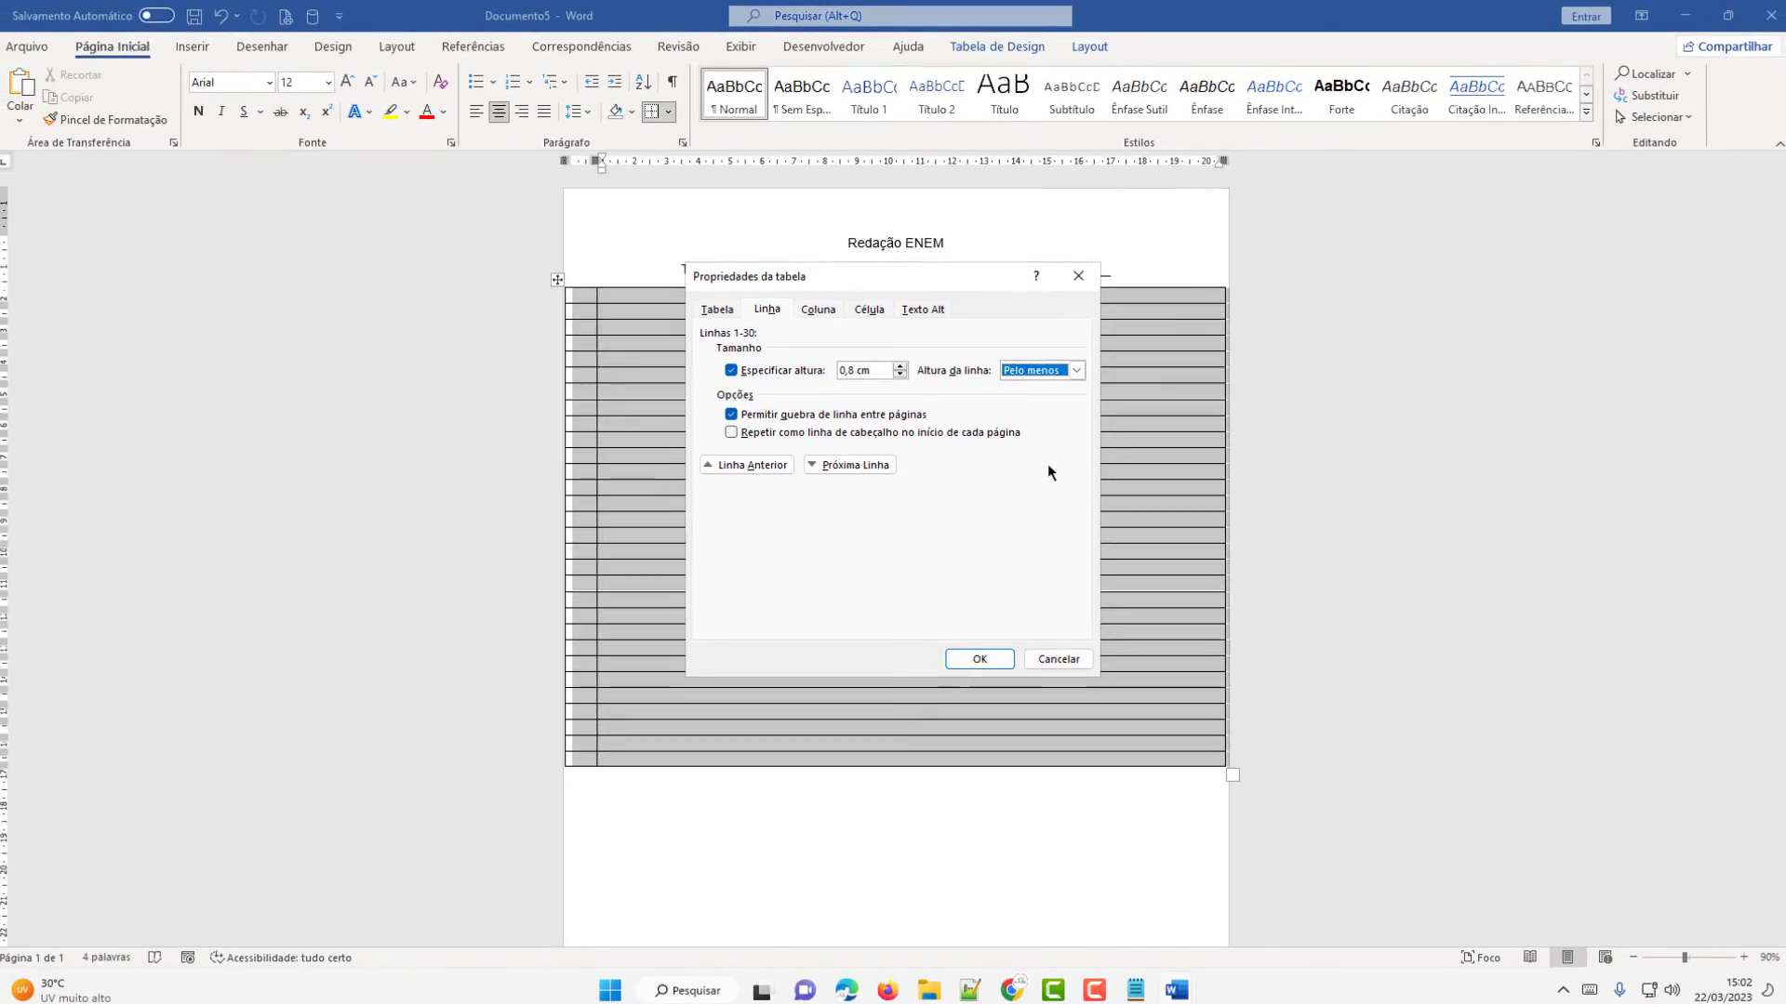
left_click(991, 656)
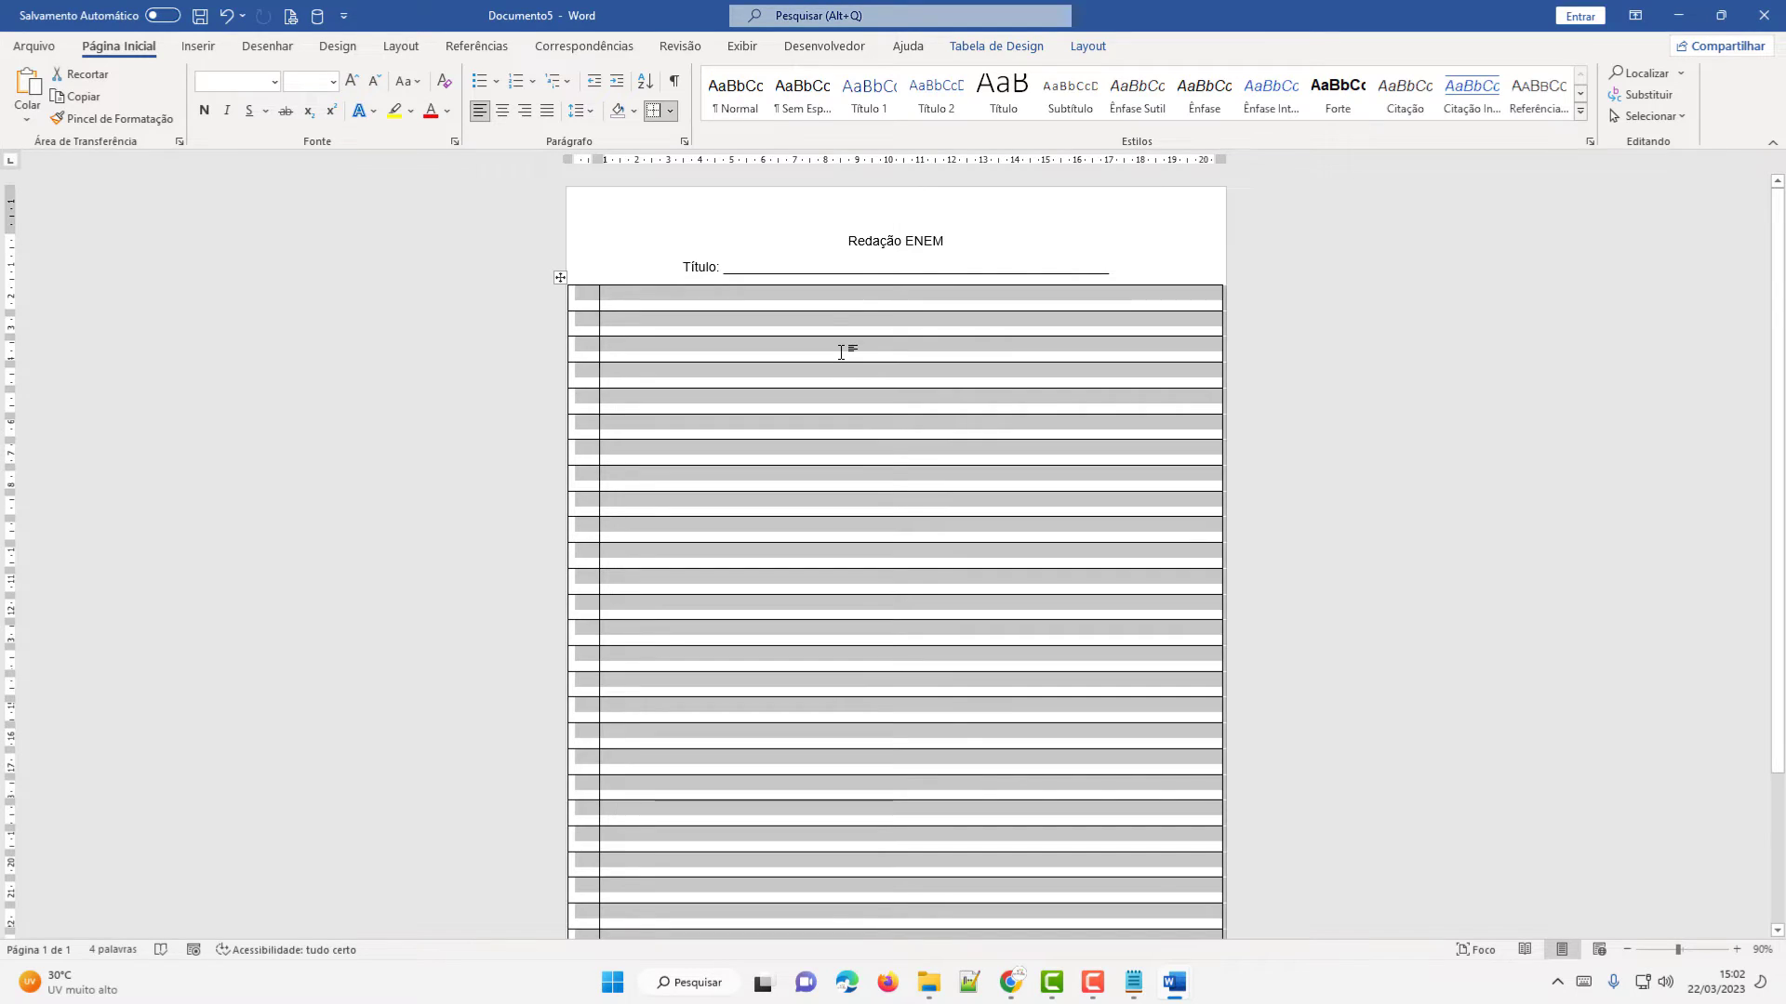
Apply 1 2 3 numbering to the first column's rows and make the numbers bold
left_click(840, 351)
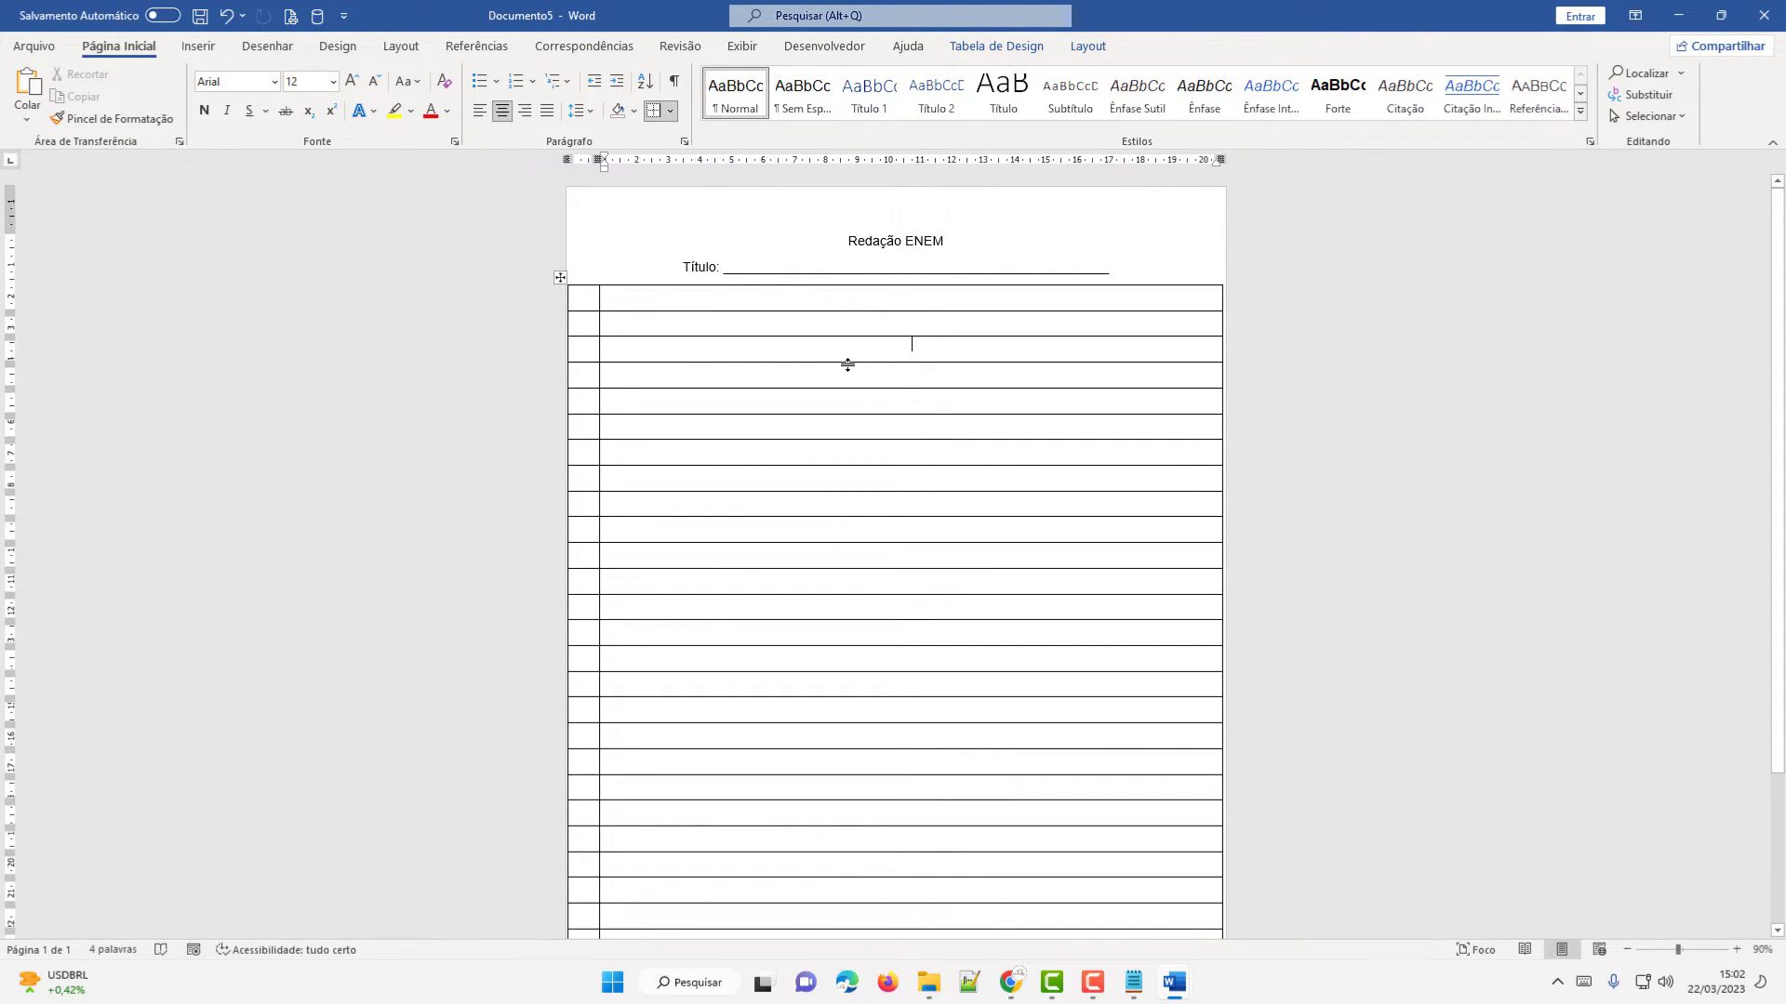
mouse_move(599, 282)
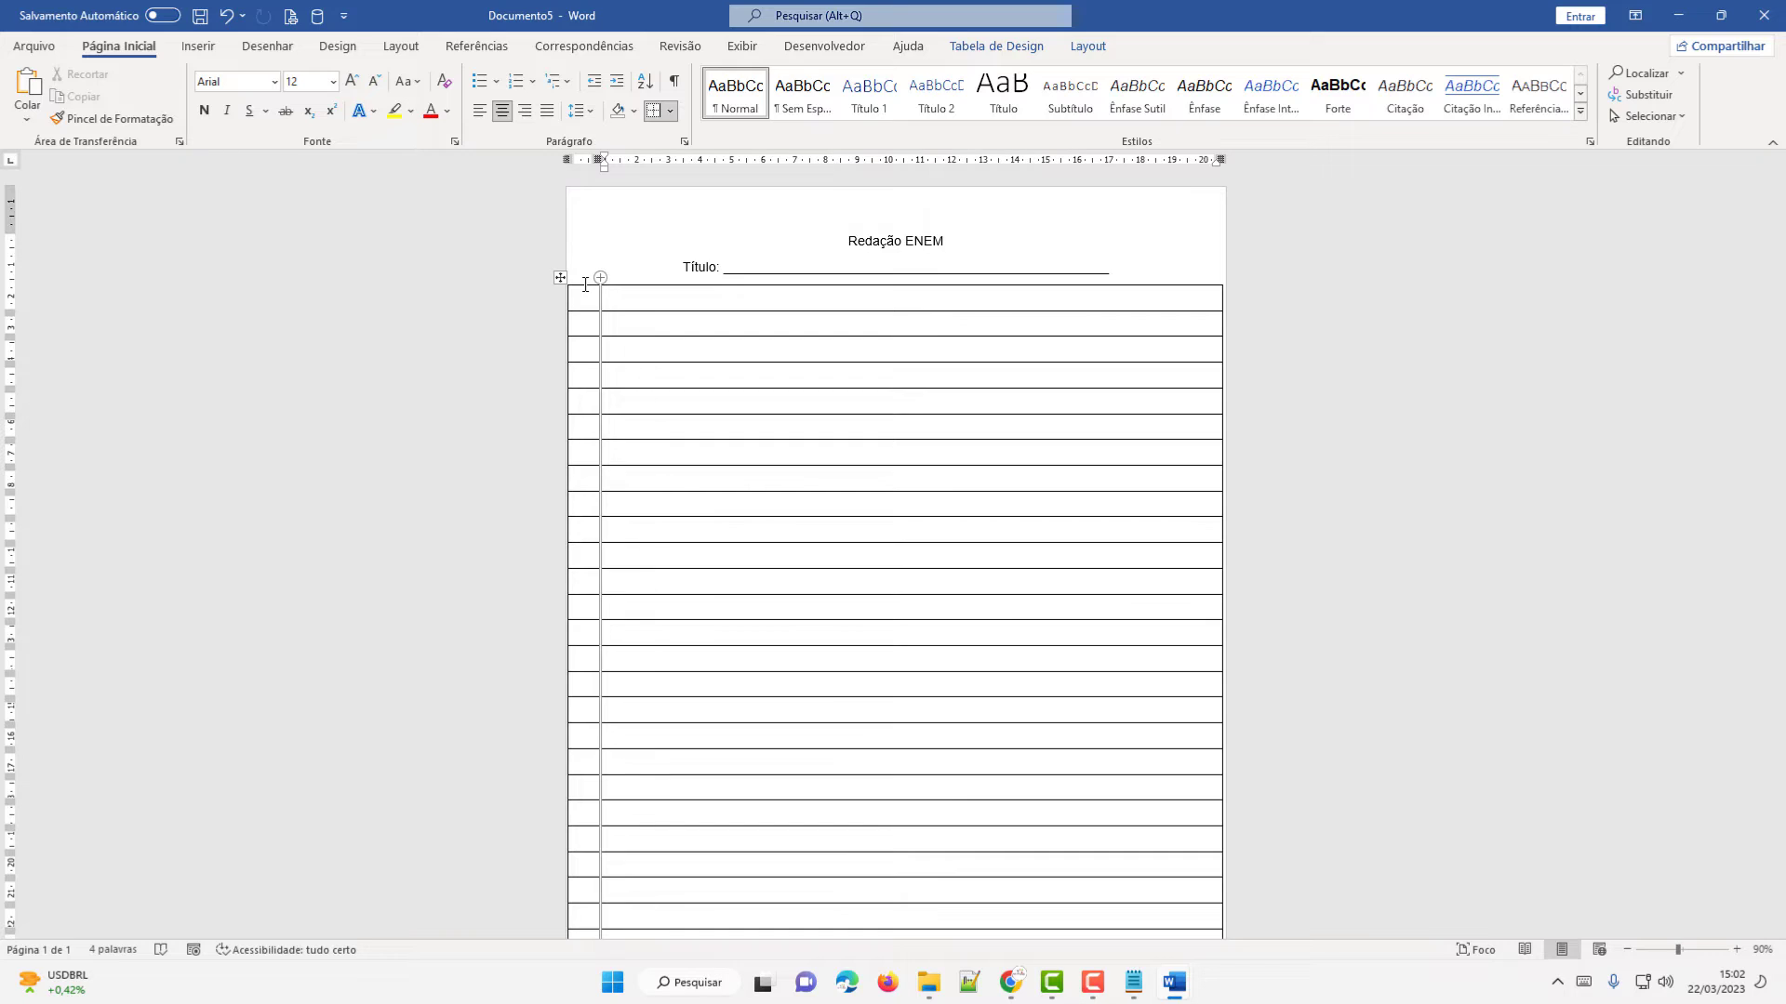
left_click(583, 279)
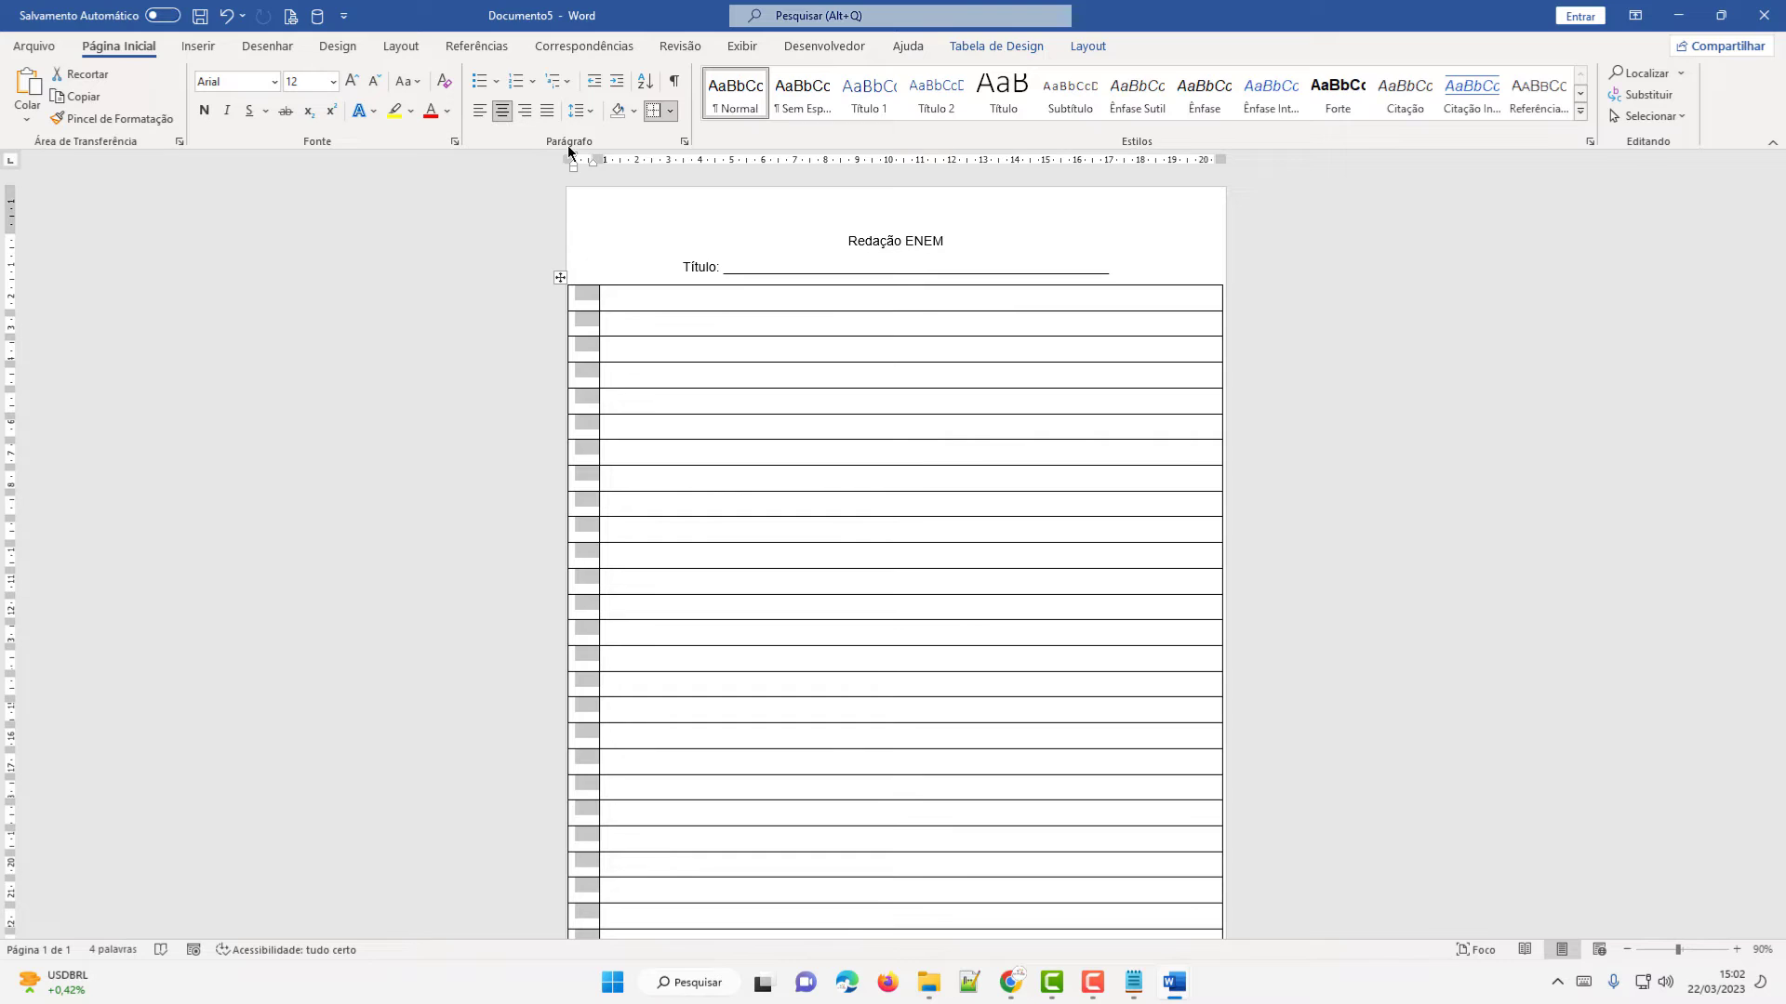
left_click(533, 83)
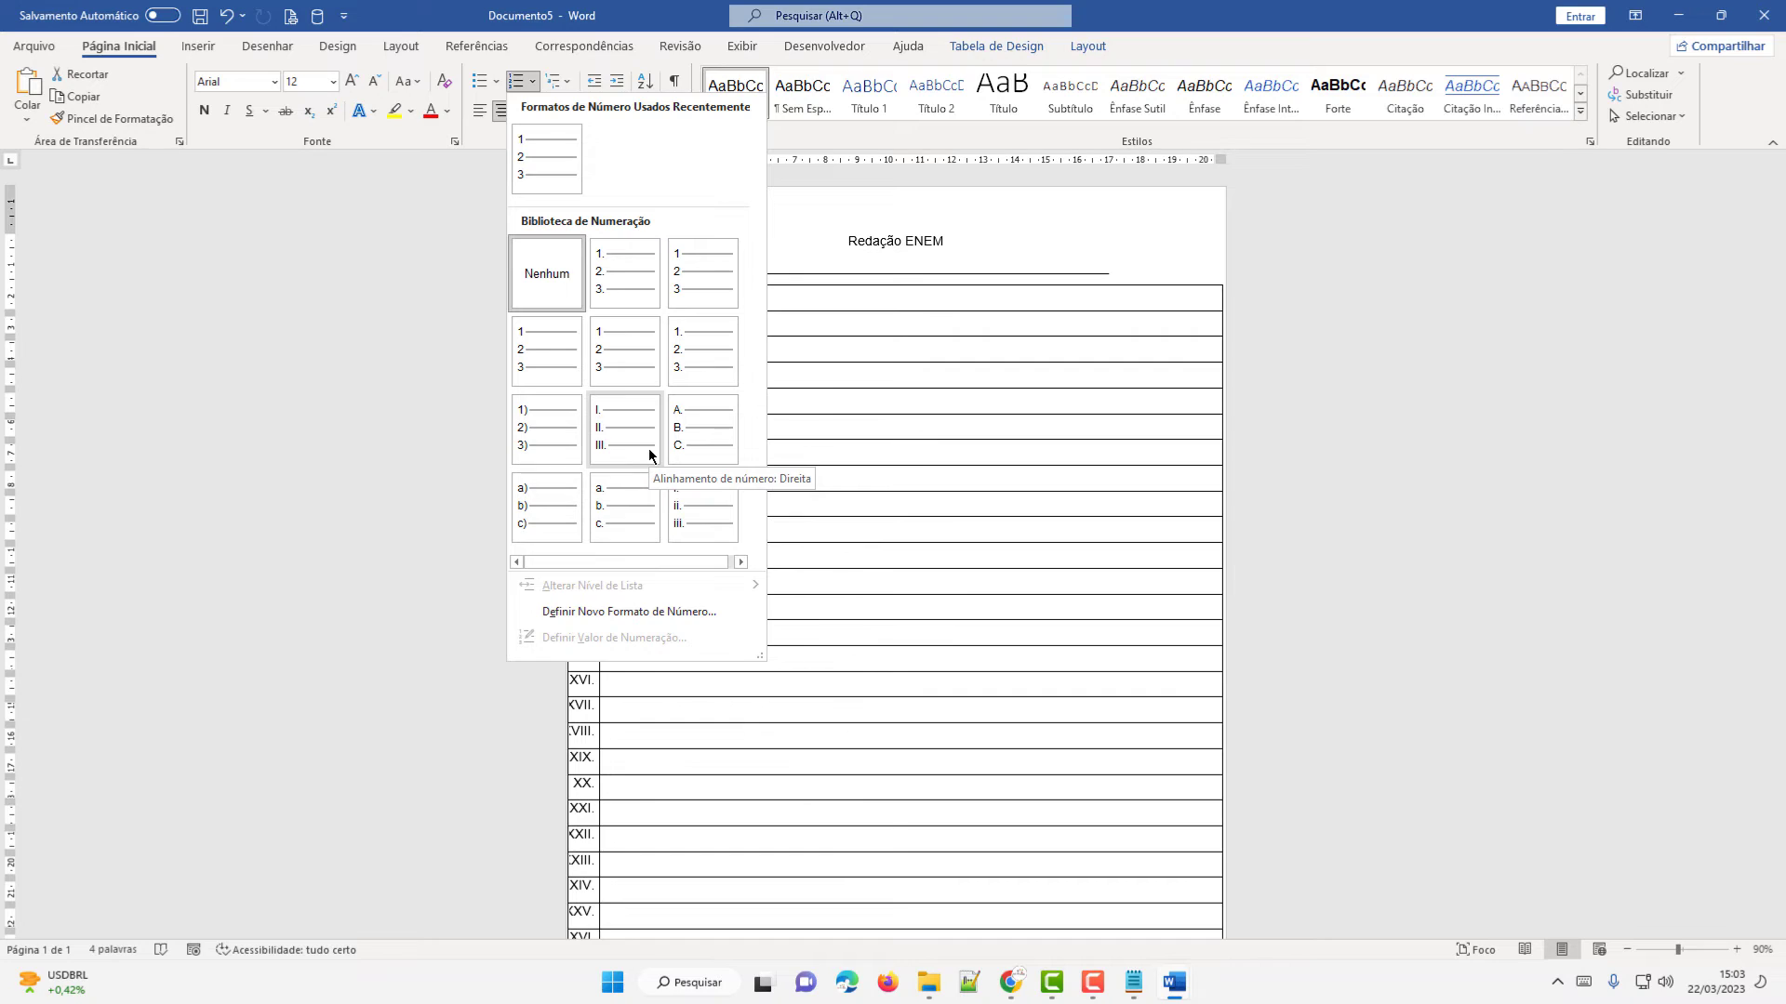
left_click(699, 293)
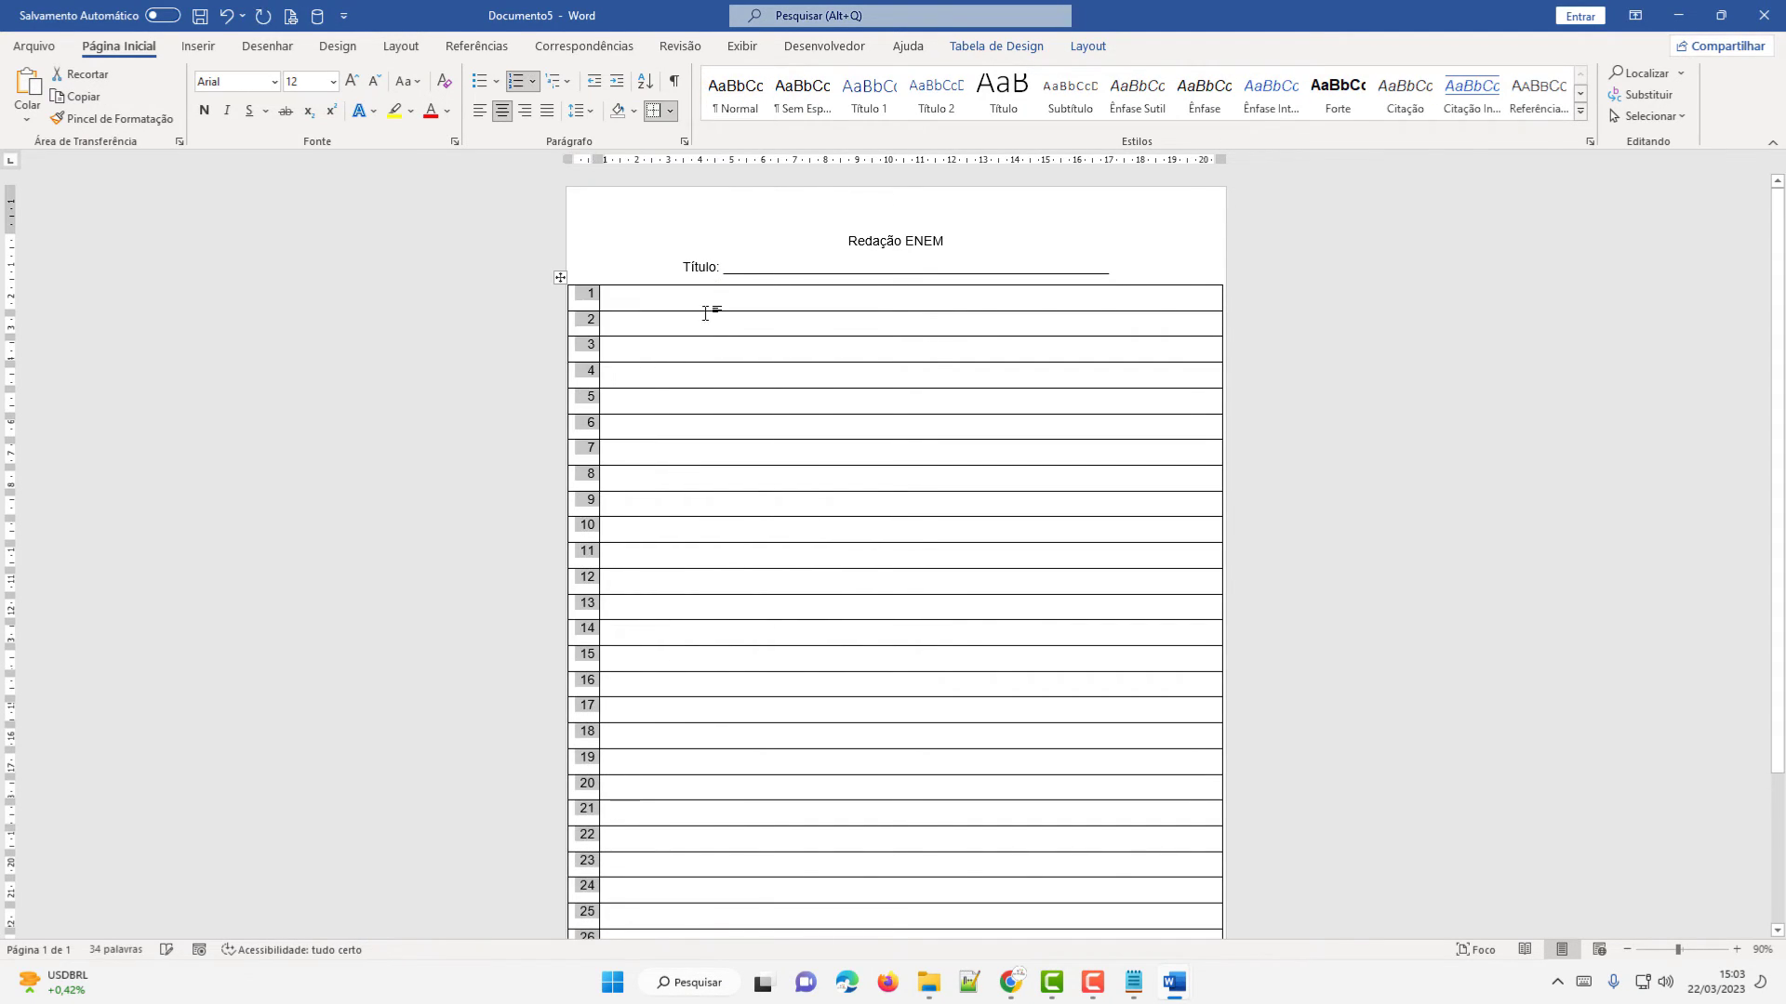
scroll(623, 410, "down", 3)
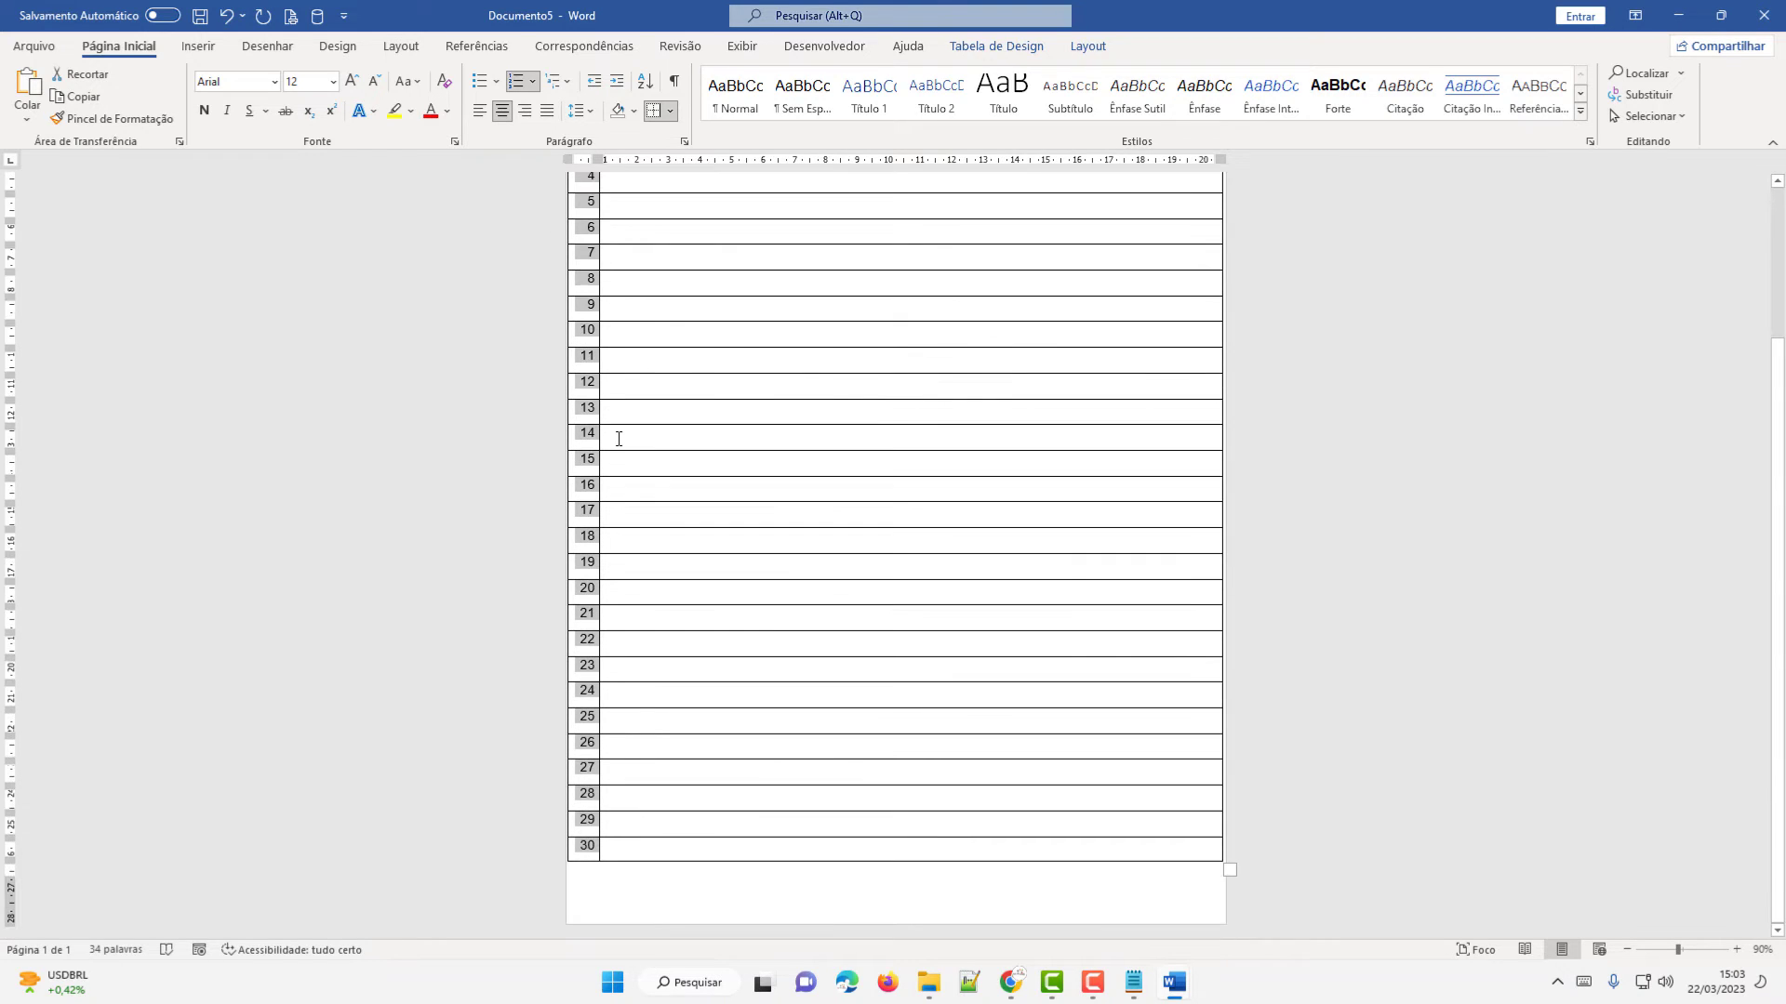
scroll(618, 438, "up", 3)
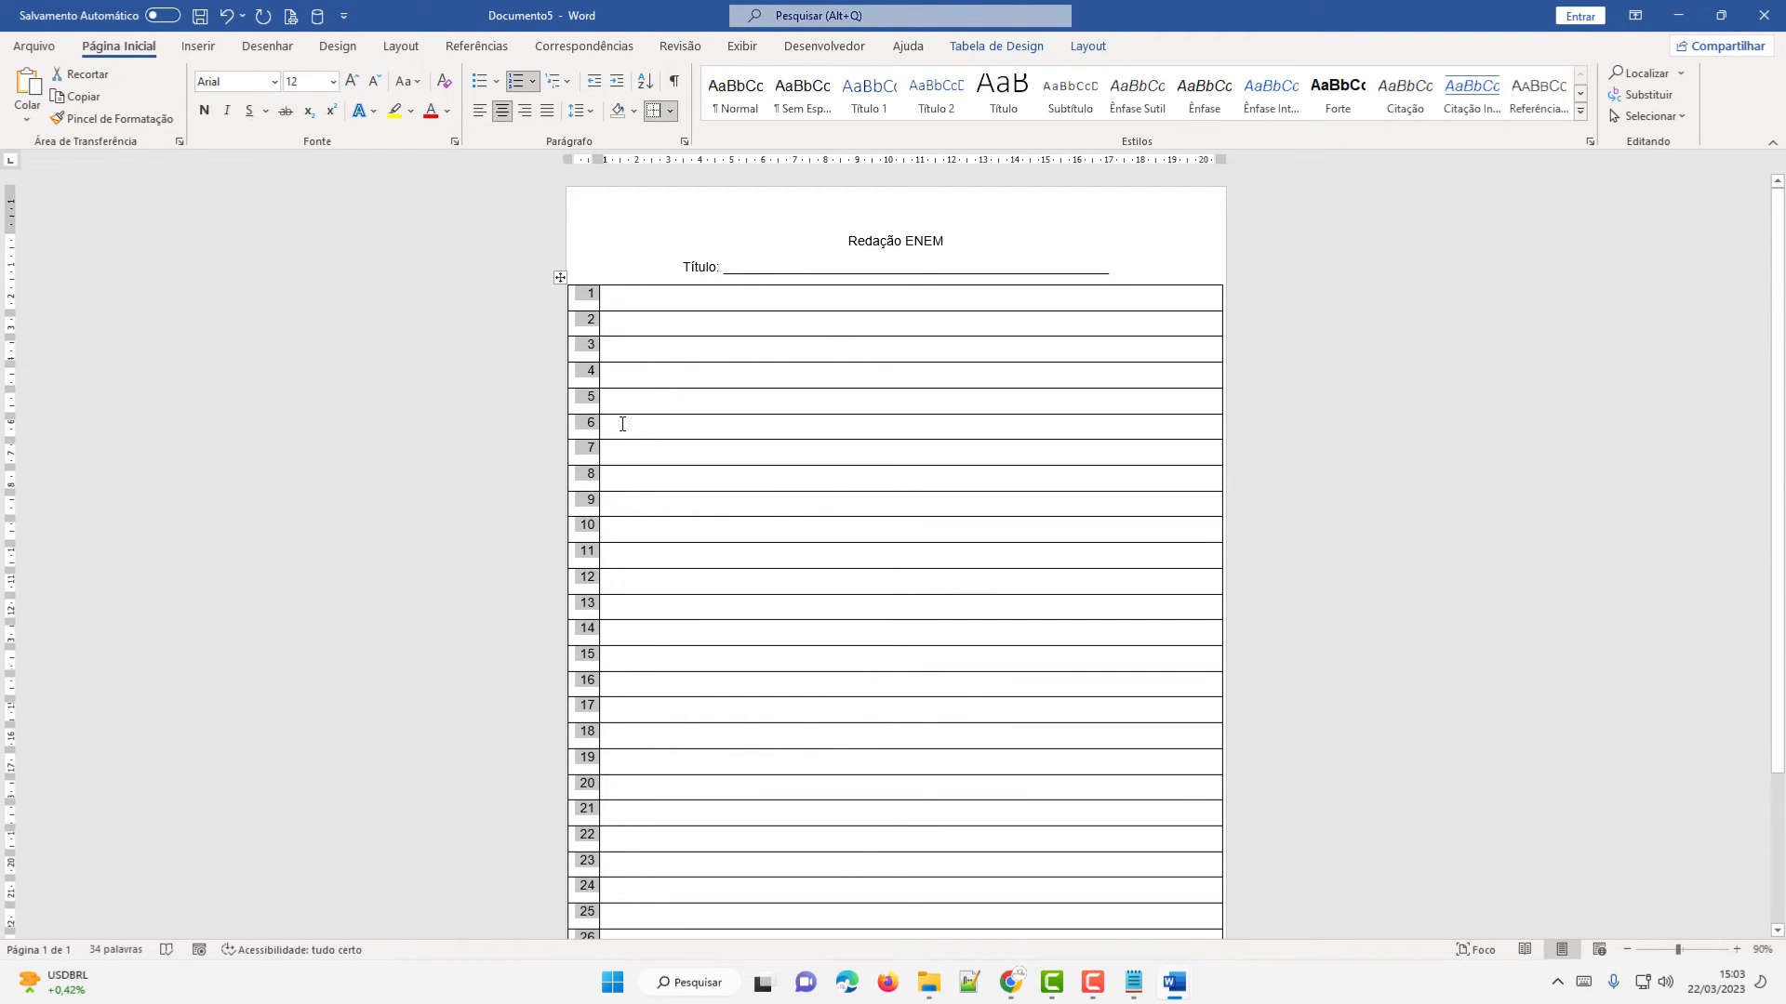
left_click(206, 112)
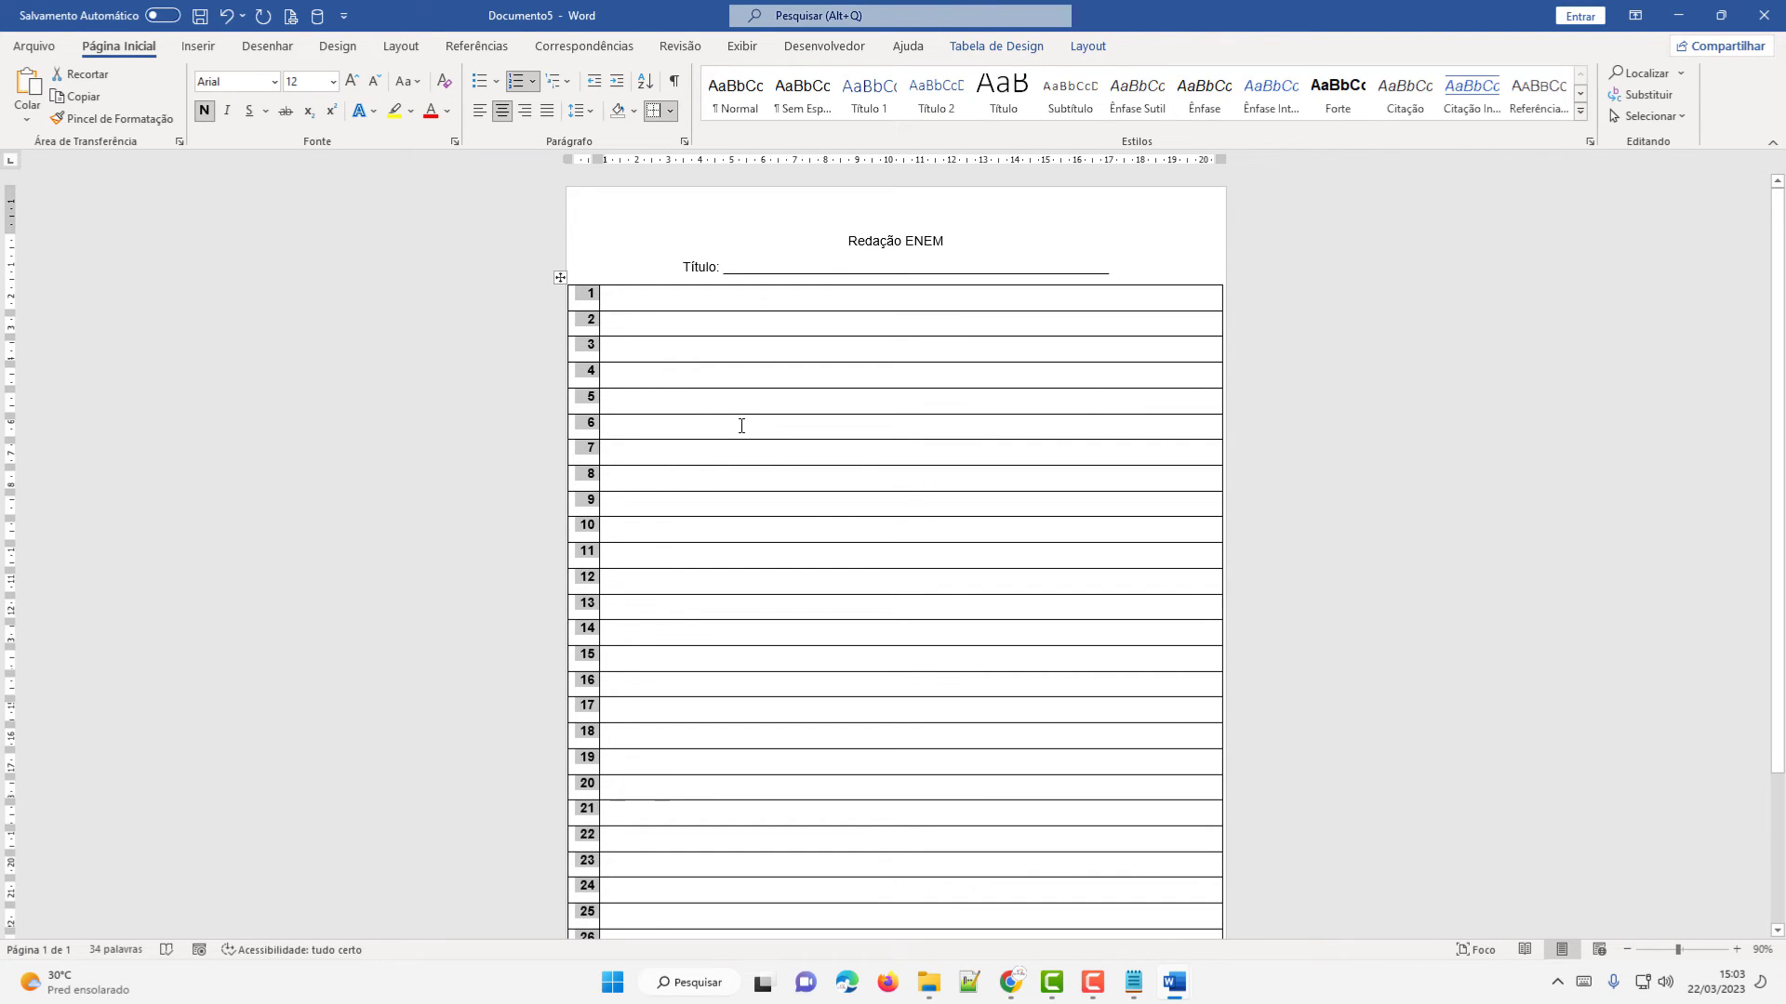
Bold the 'Redação ENEM' heading and 'Título:' line, then check the print preview
left_click(849, 240)
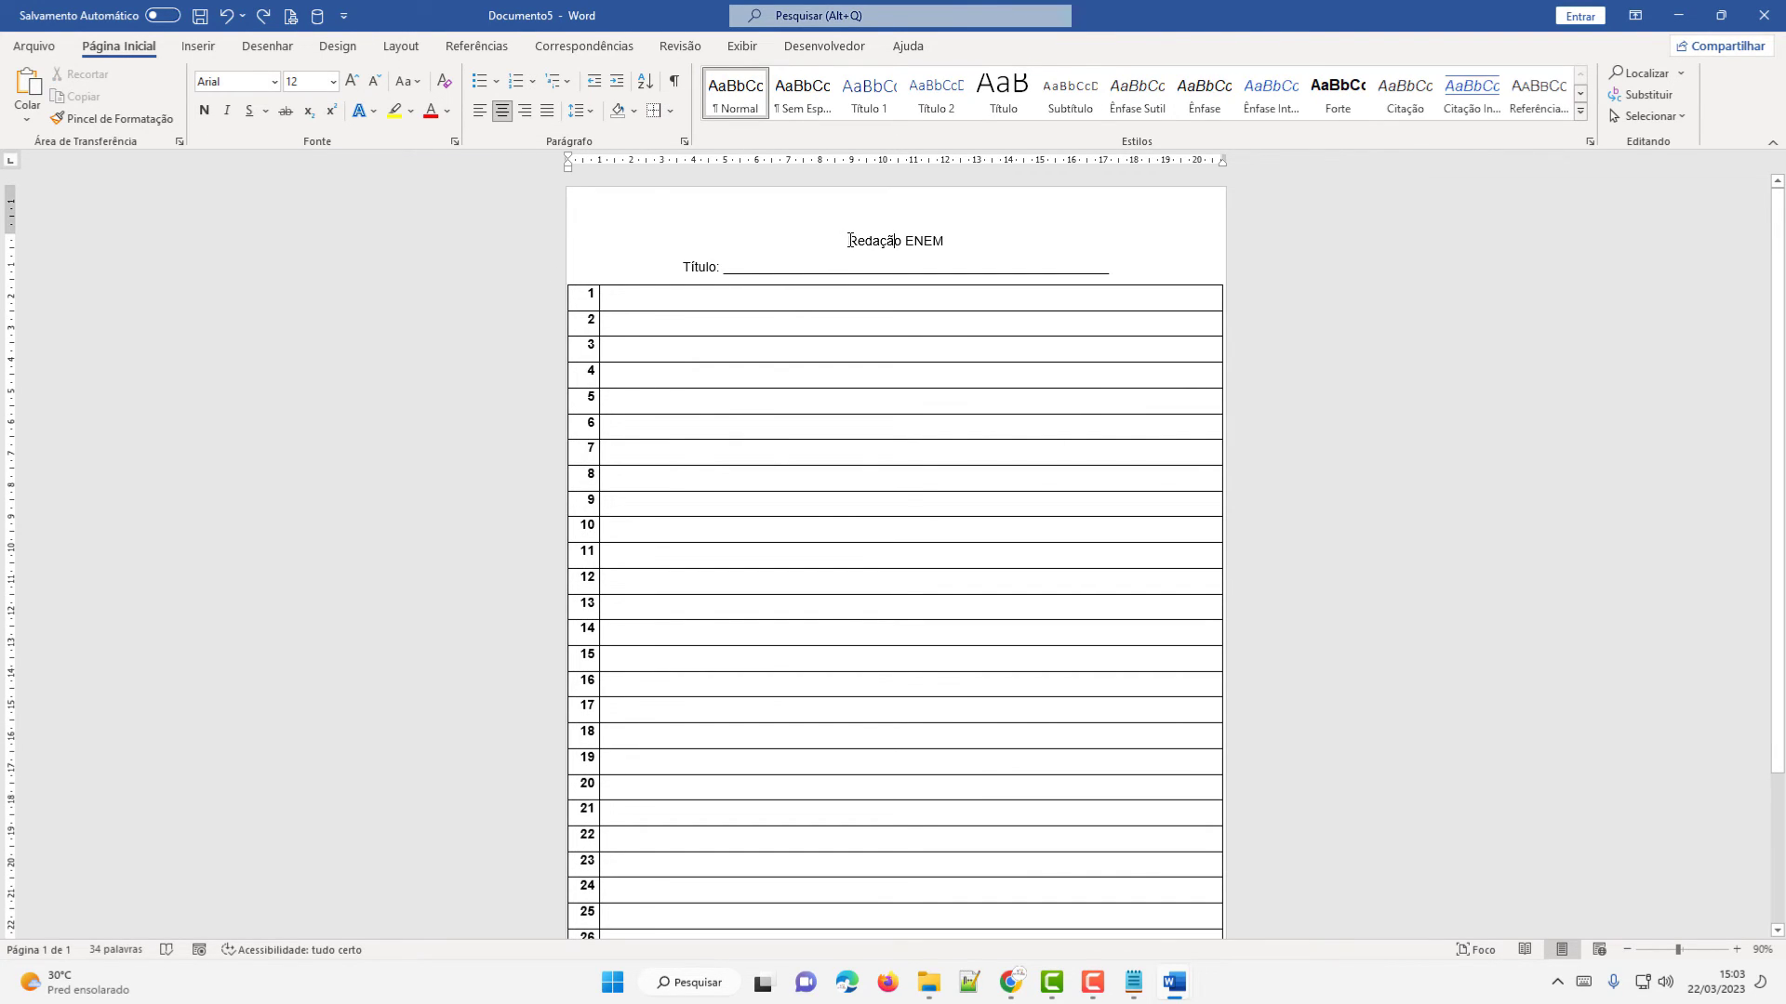
left_click_drag(849, 241, 1079, 272)
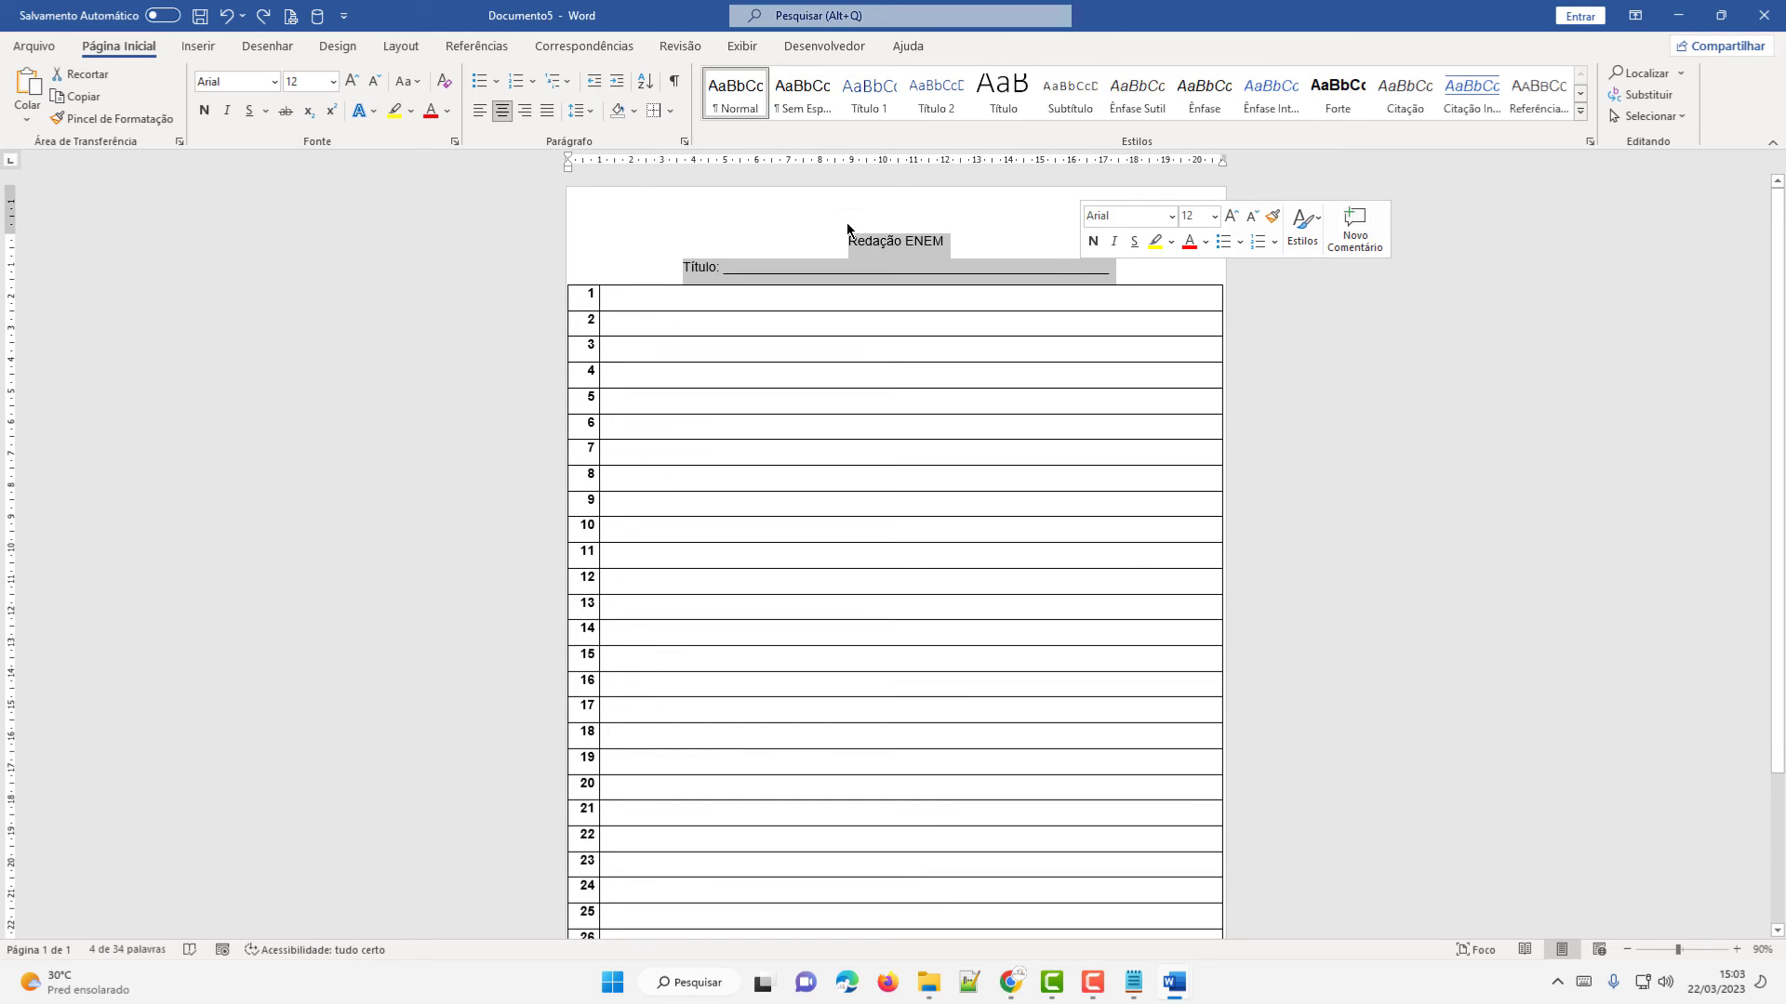
left_click(206, 110)
left_click(1009, 284)
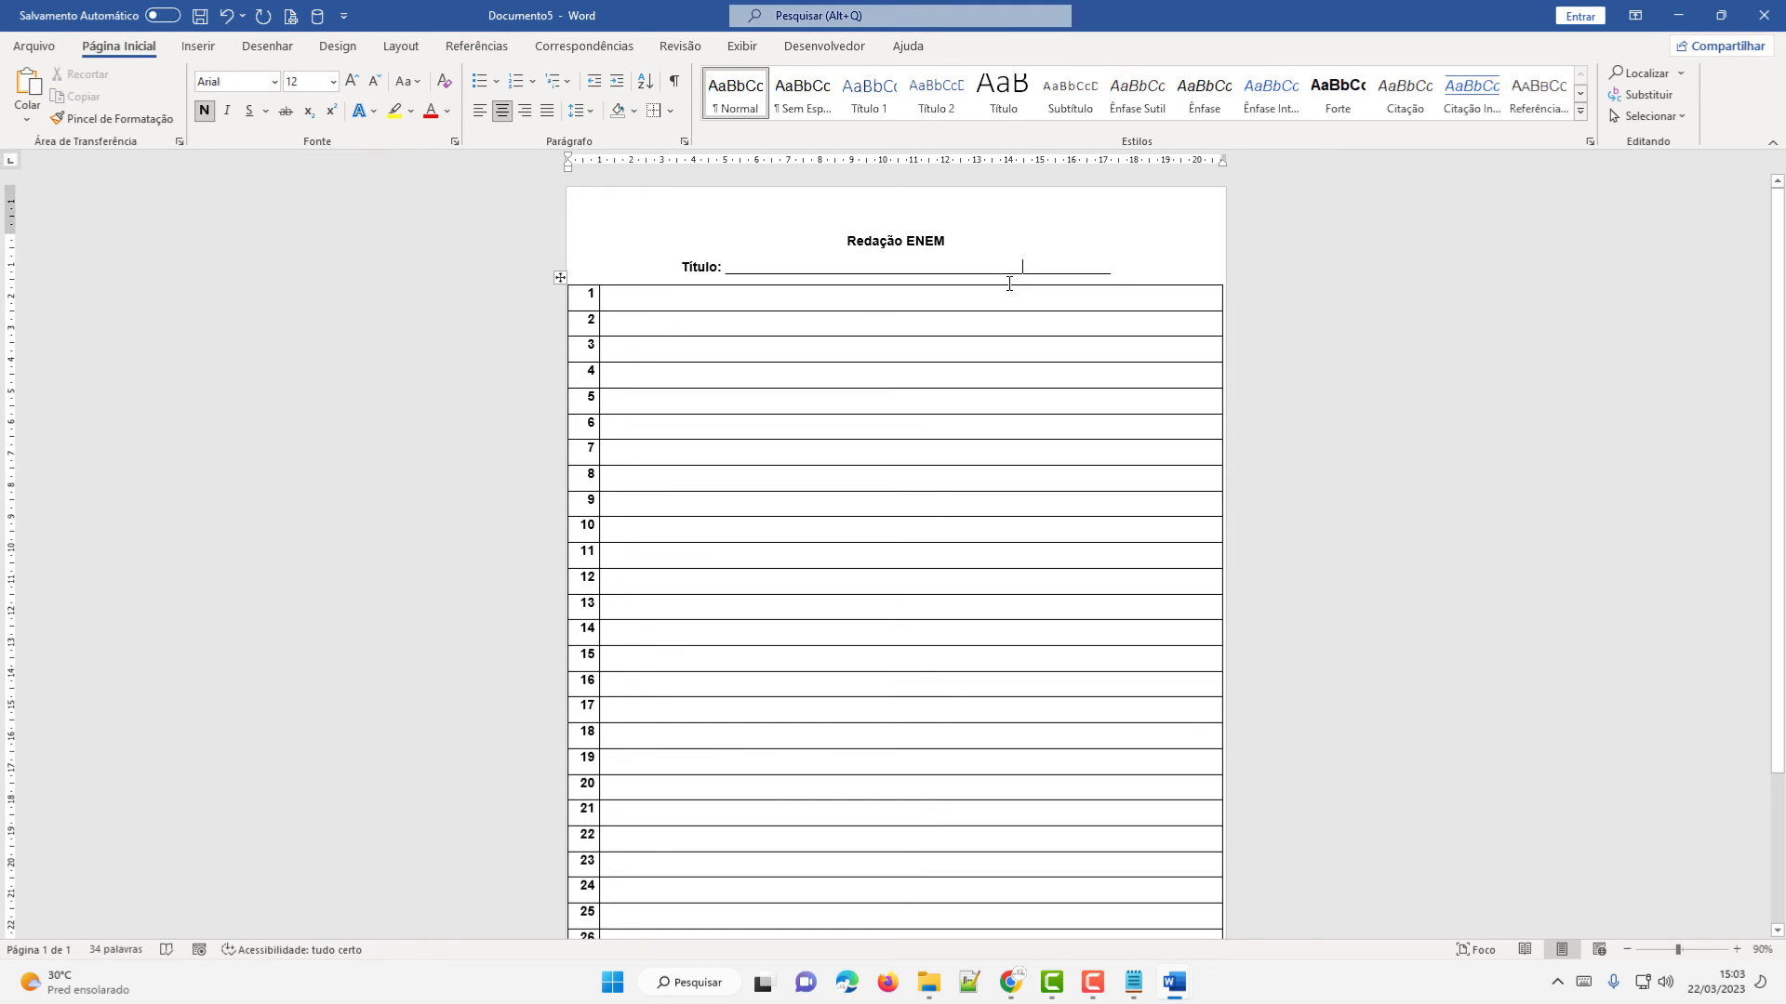
left_click(291, 16)
left_click(26, 55)
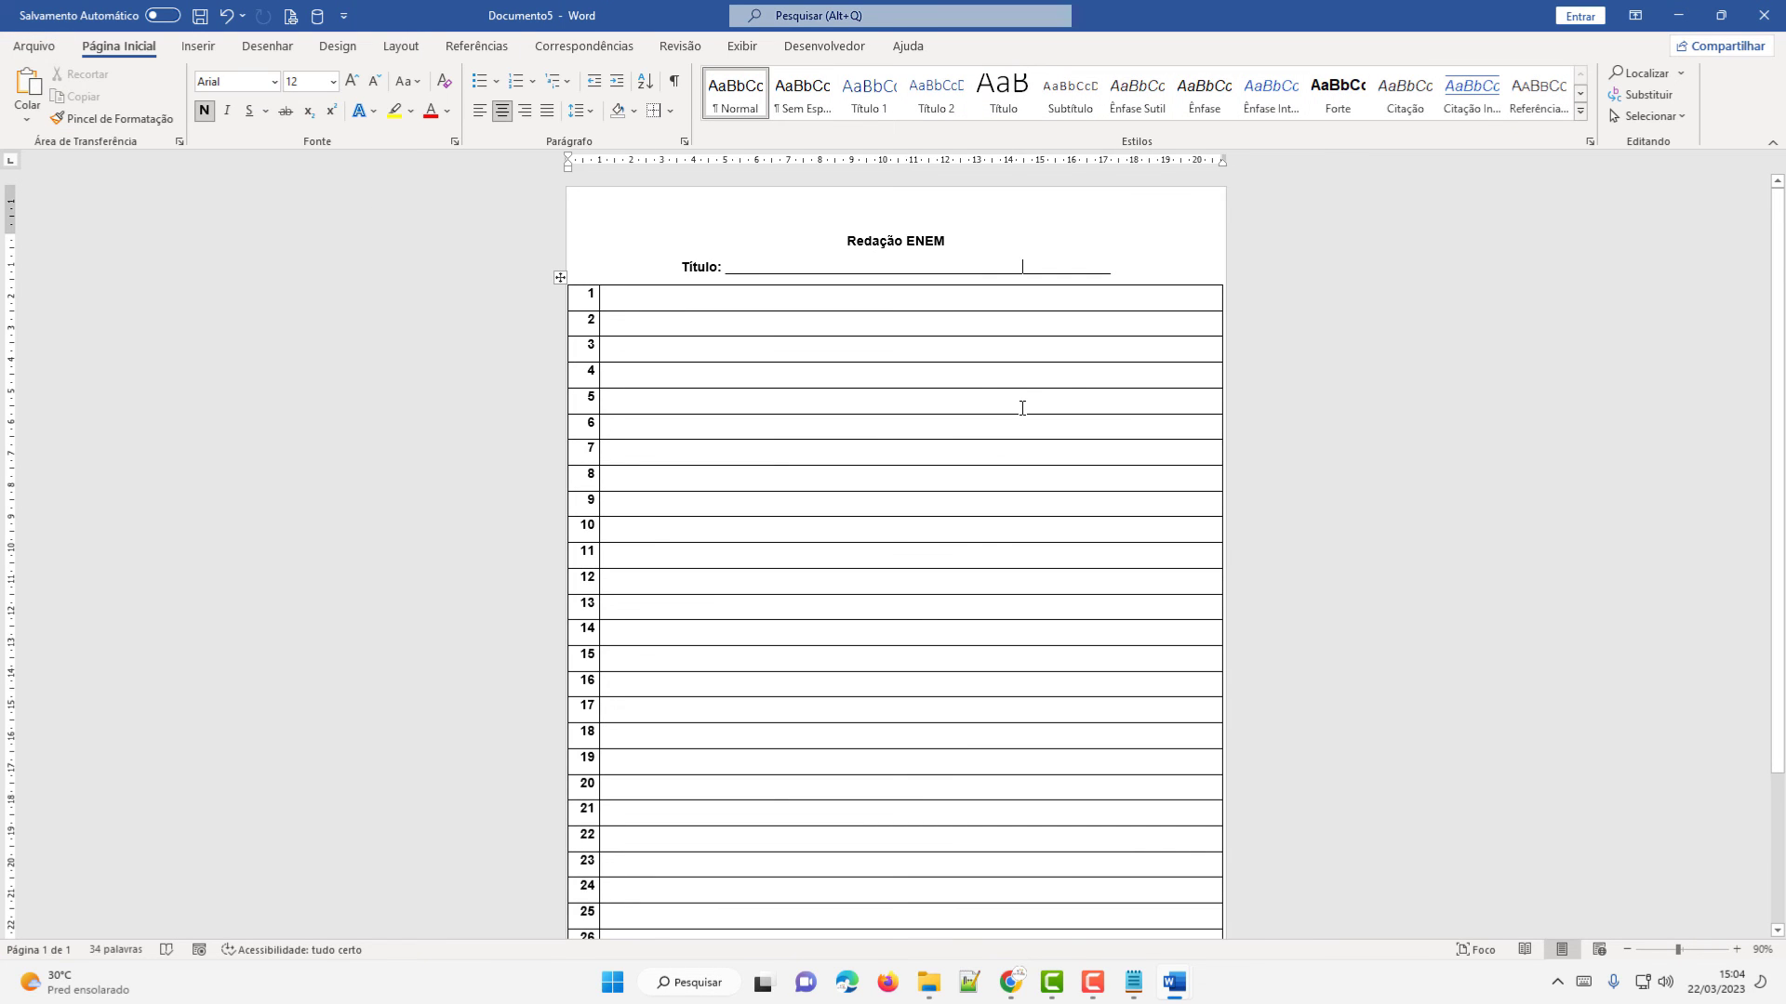